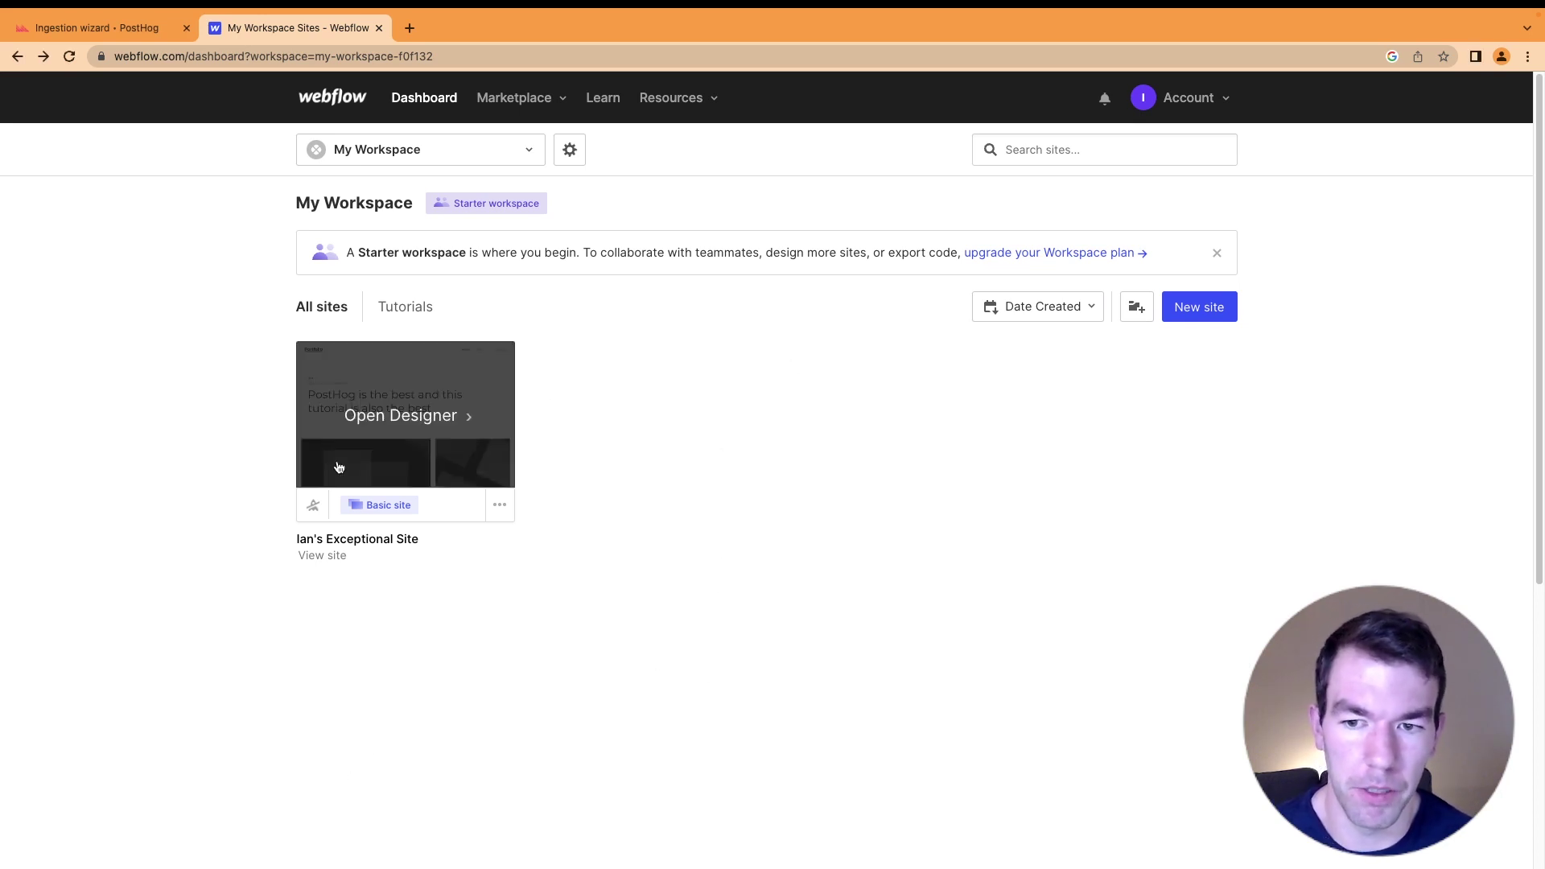
- Open the Home page in the Designer and add a button labelled 'Hello' beneath the main heading
mouse_move(368, 447)
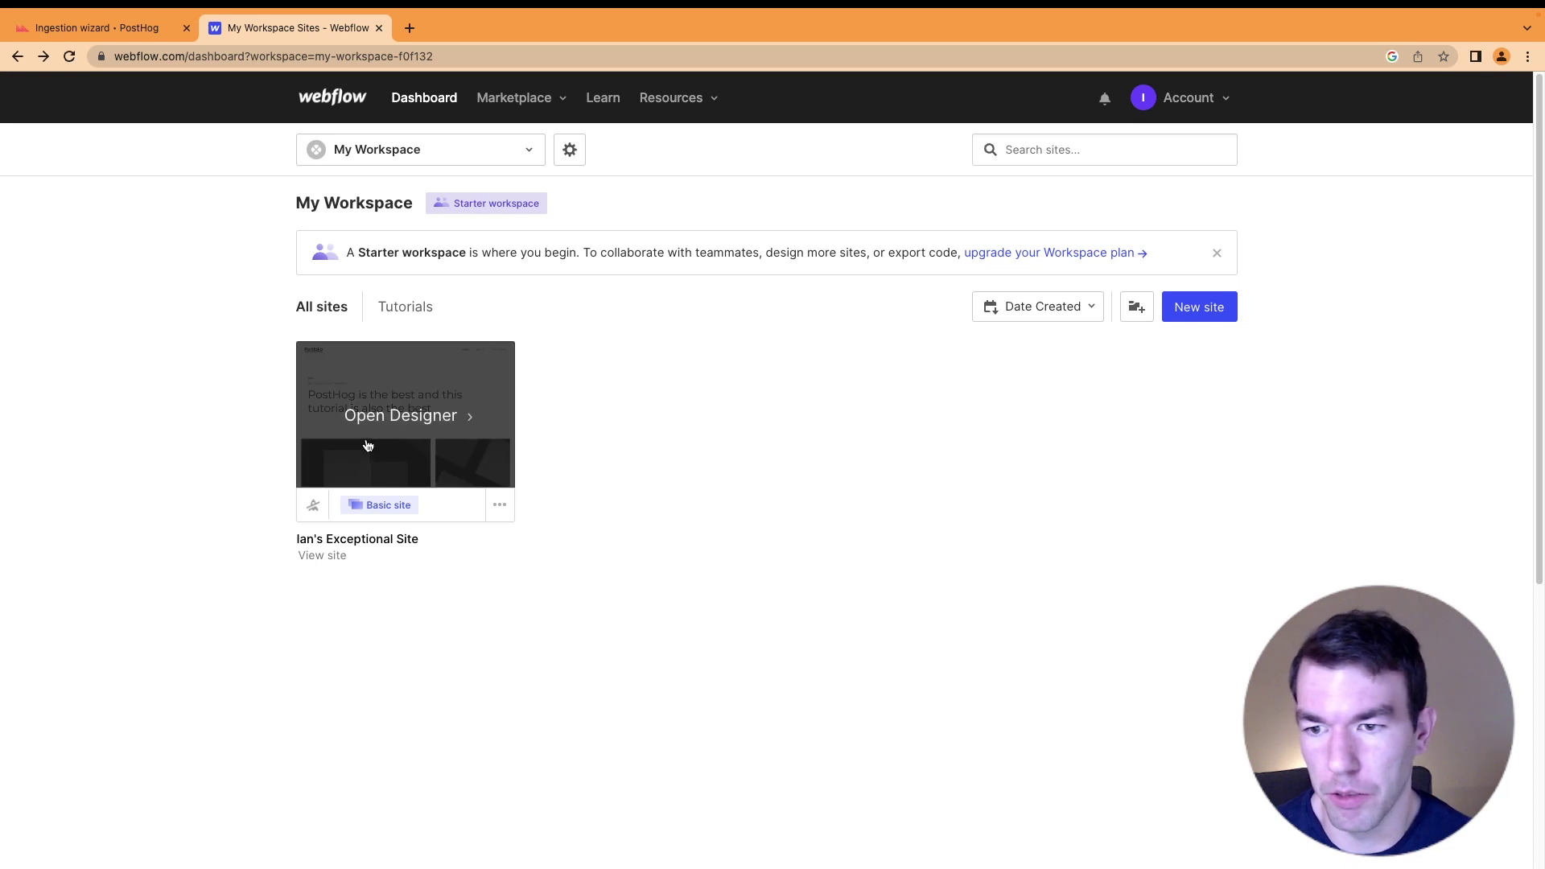
click(438, 426)
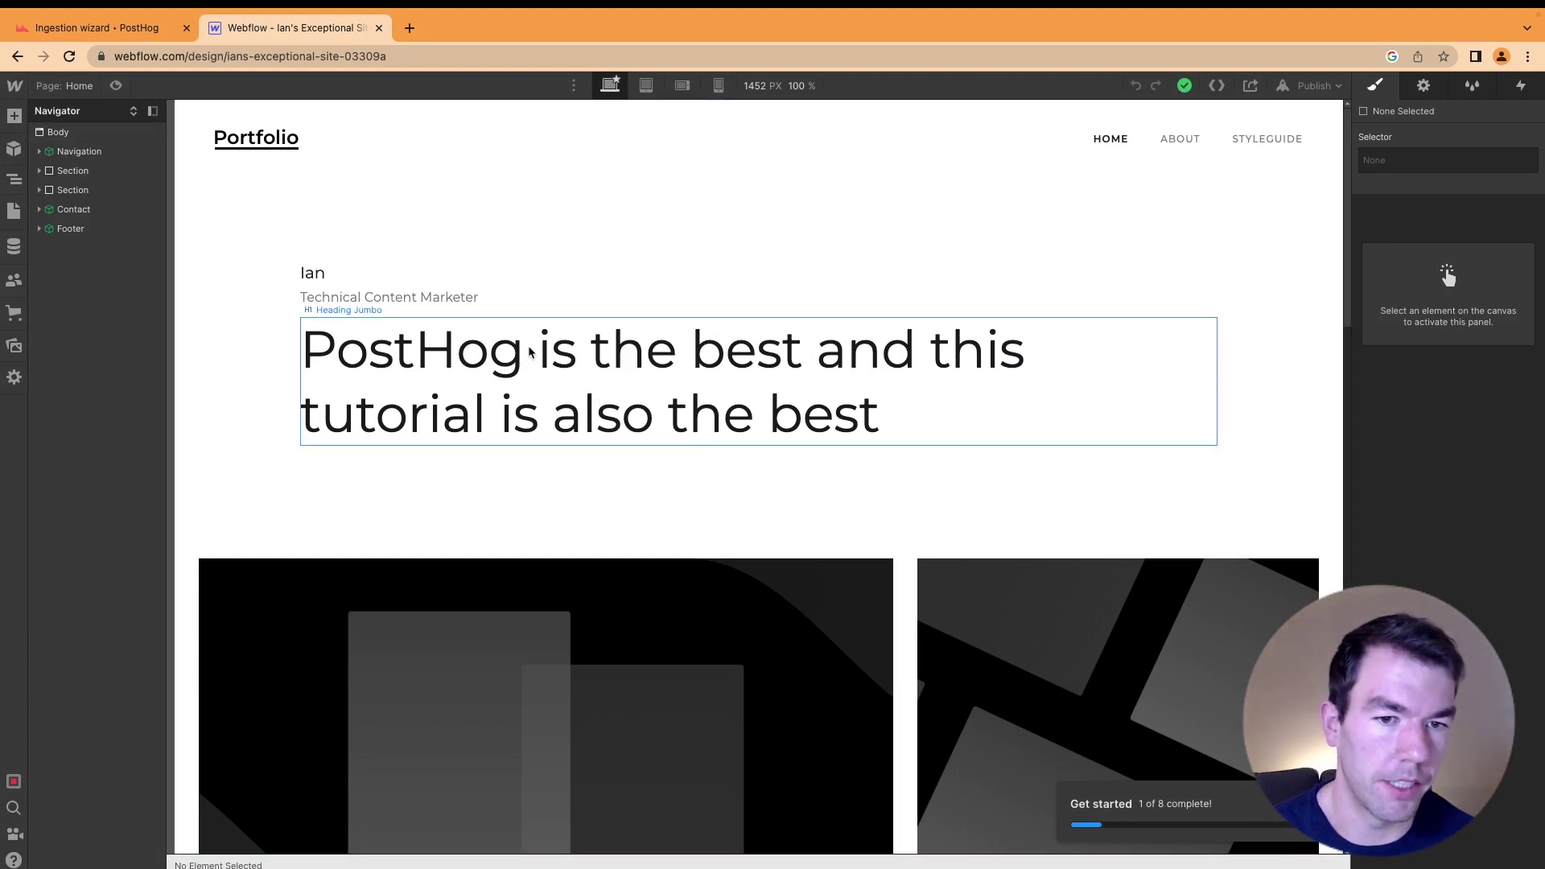
click(17, 119)
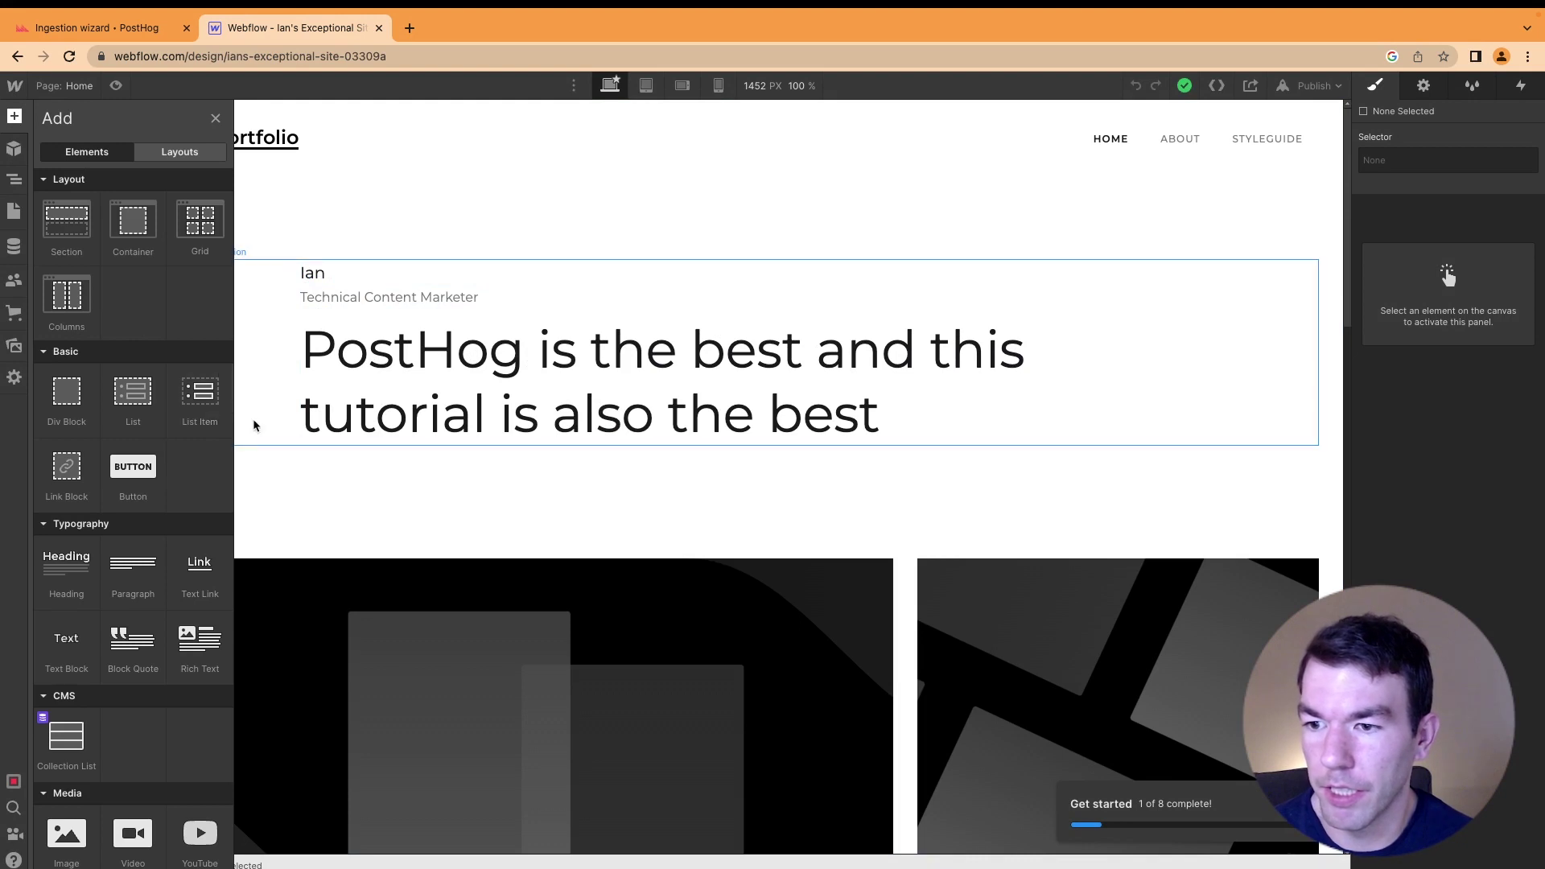
drag(136, 467, 388, 444)
click(350, 472)
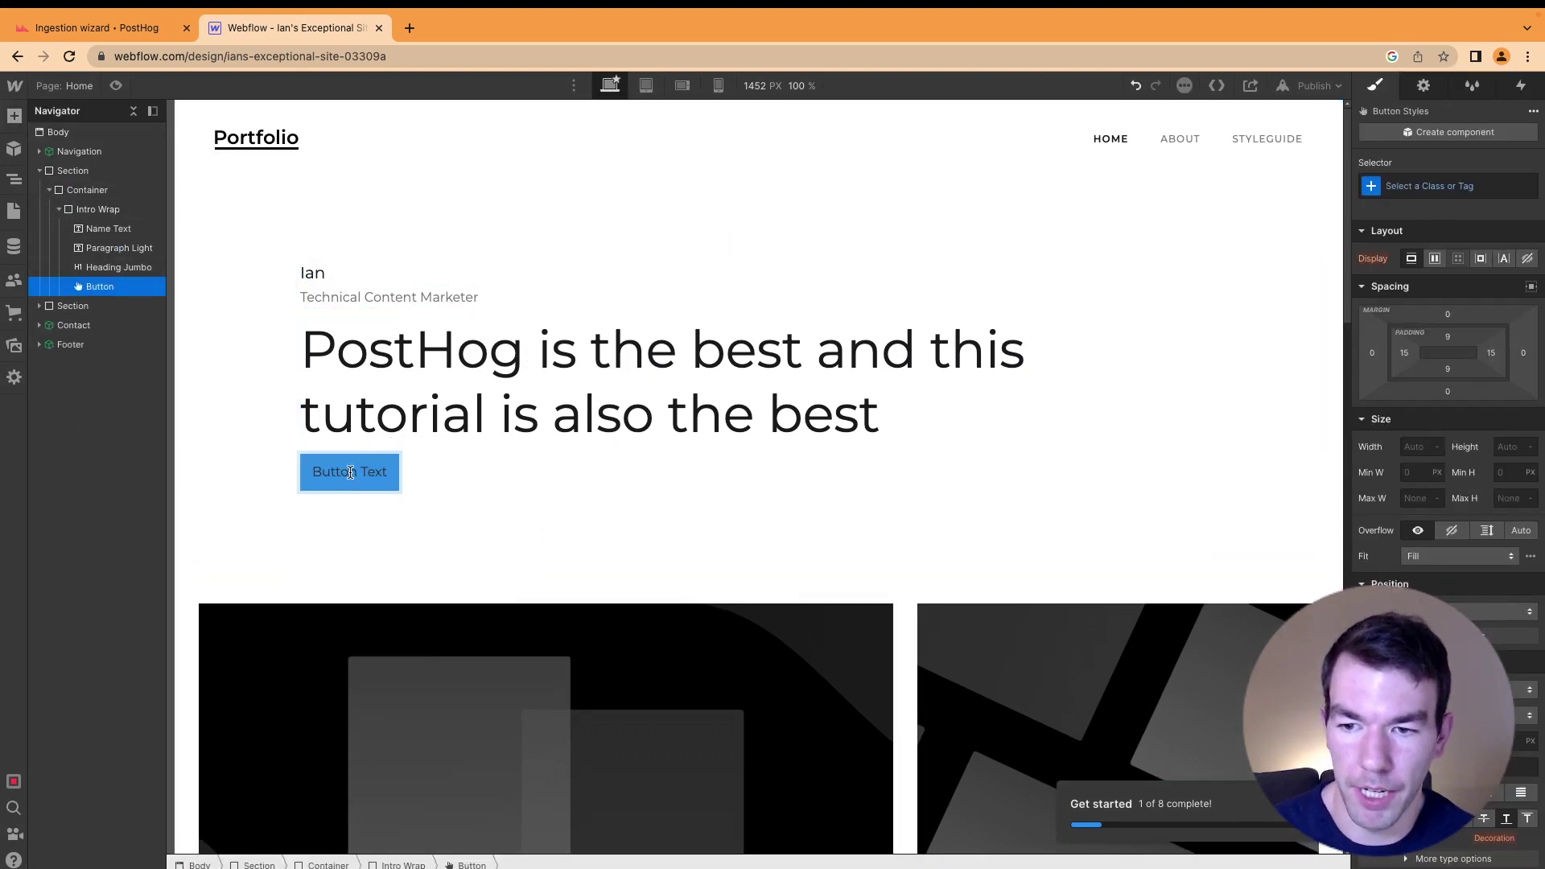
double_click(350, 472)
text(Hello)
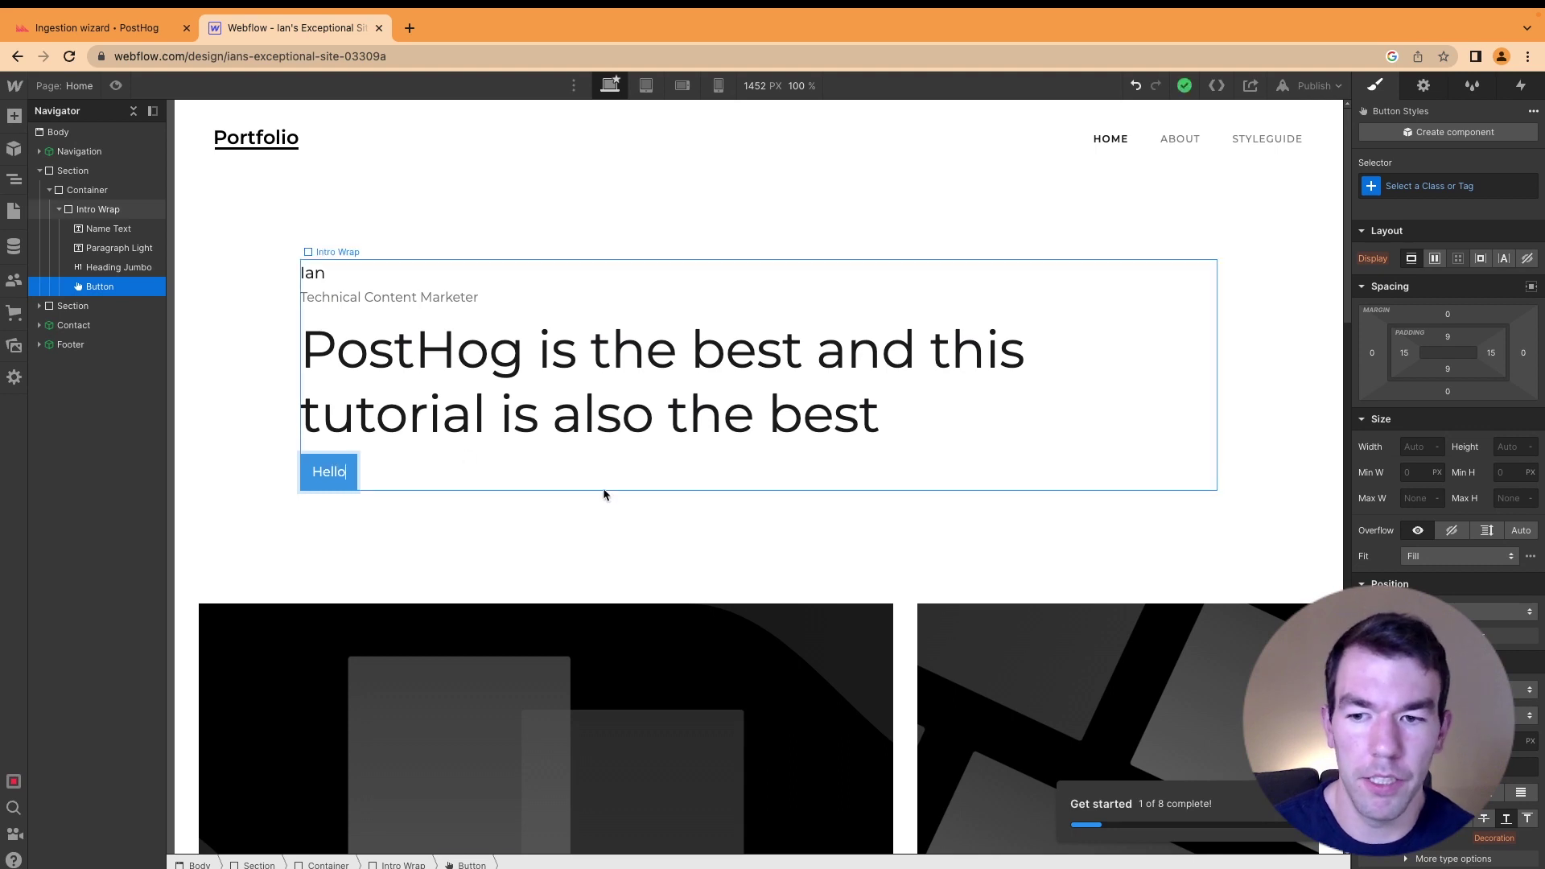
click(587, 536)
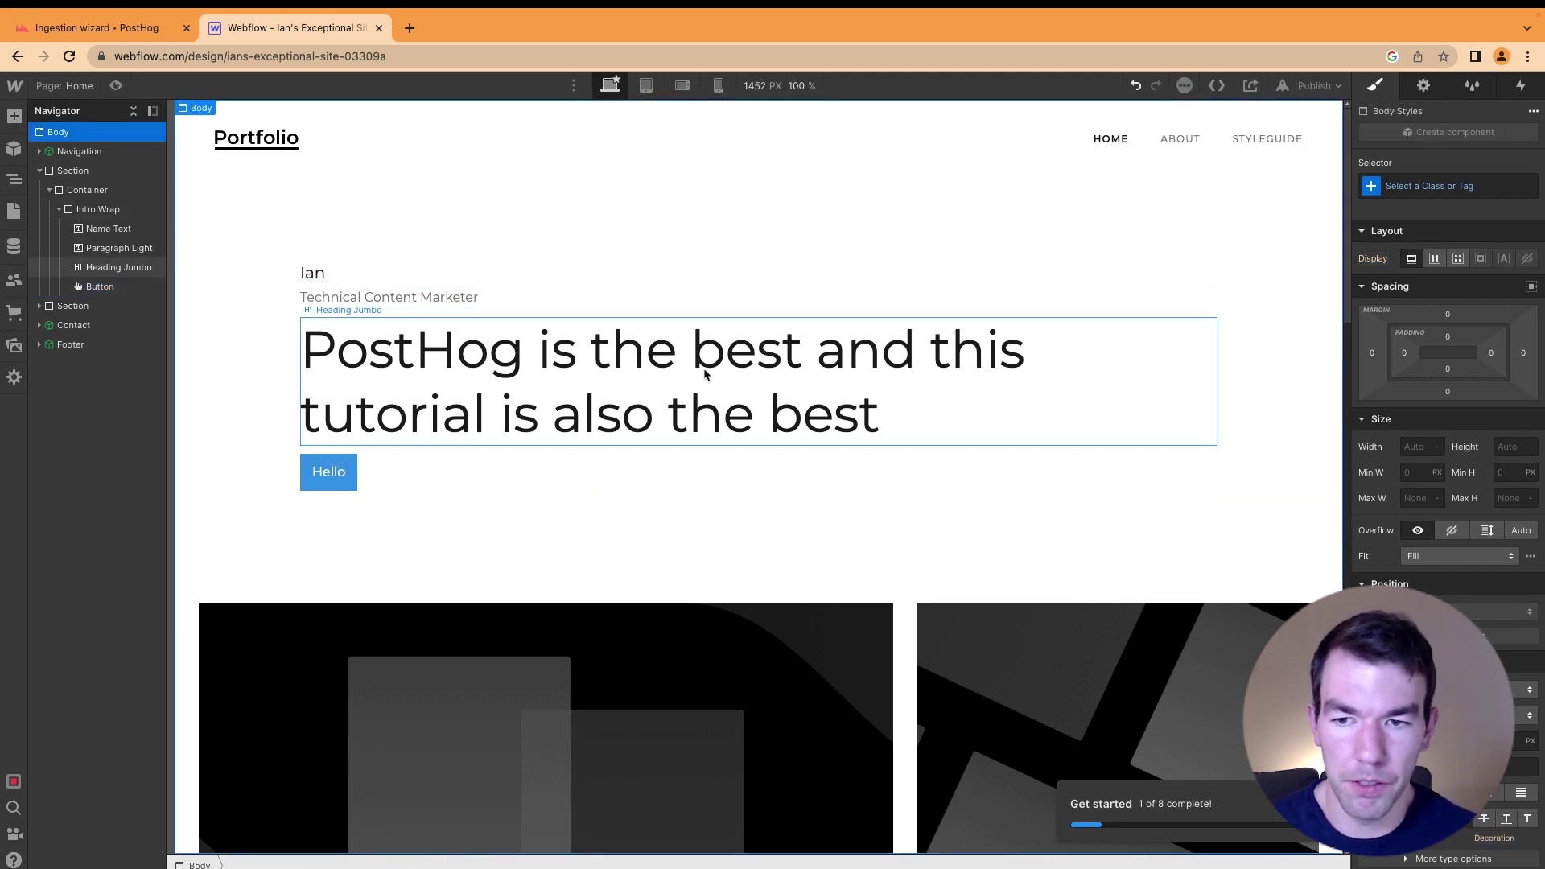
- Publish the site to its webflow.io domain, check the live Hello button, and return to PostHog
click(1320, 89)
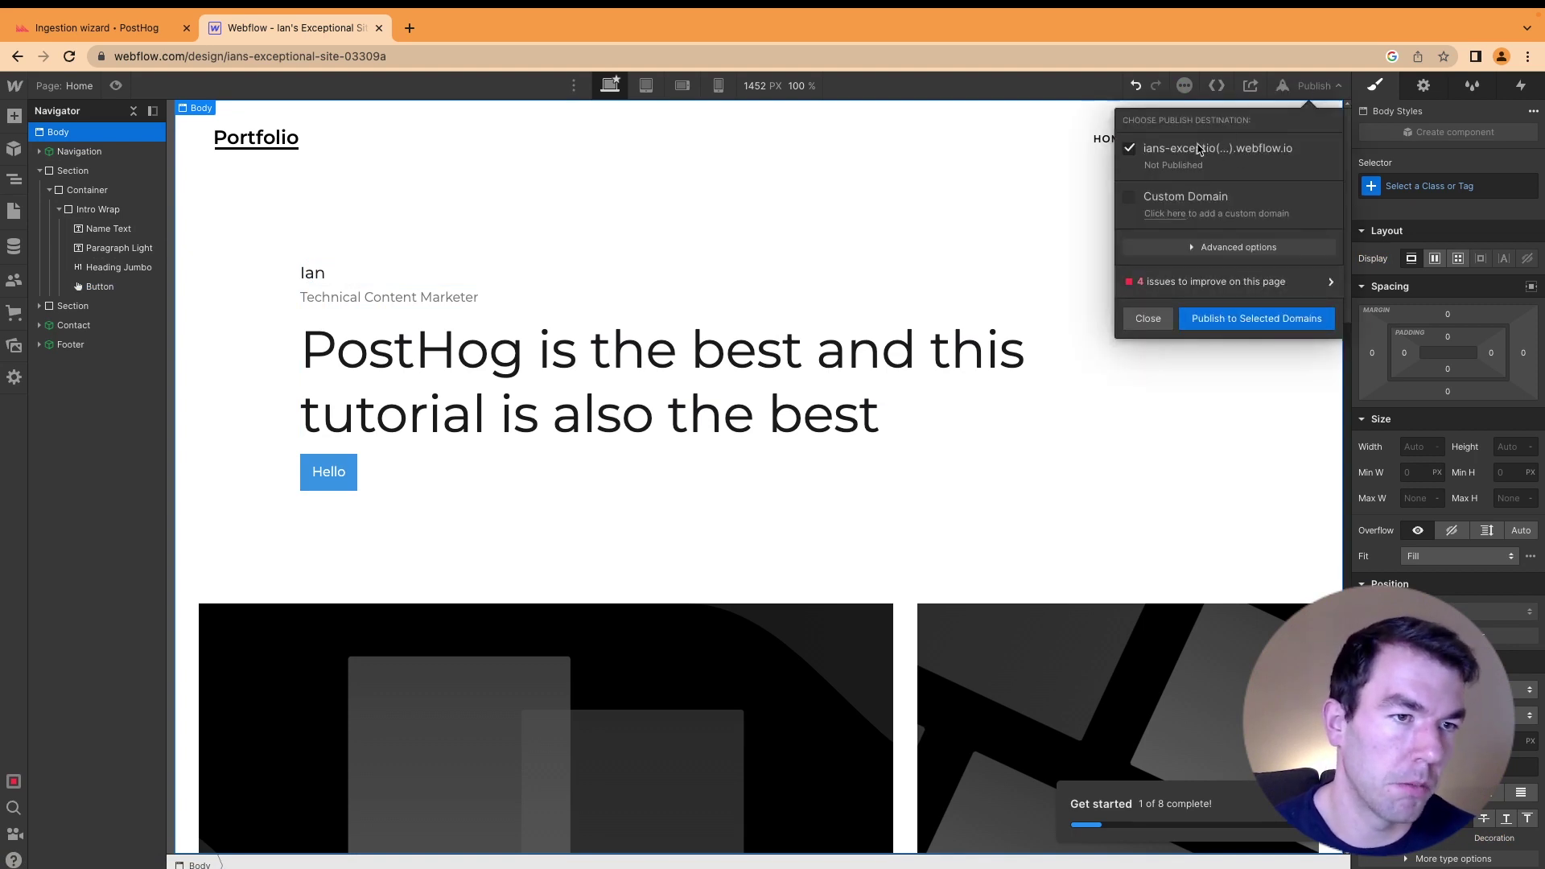
click(1240, 318)
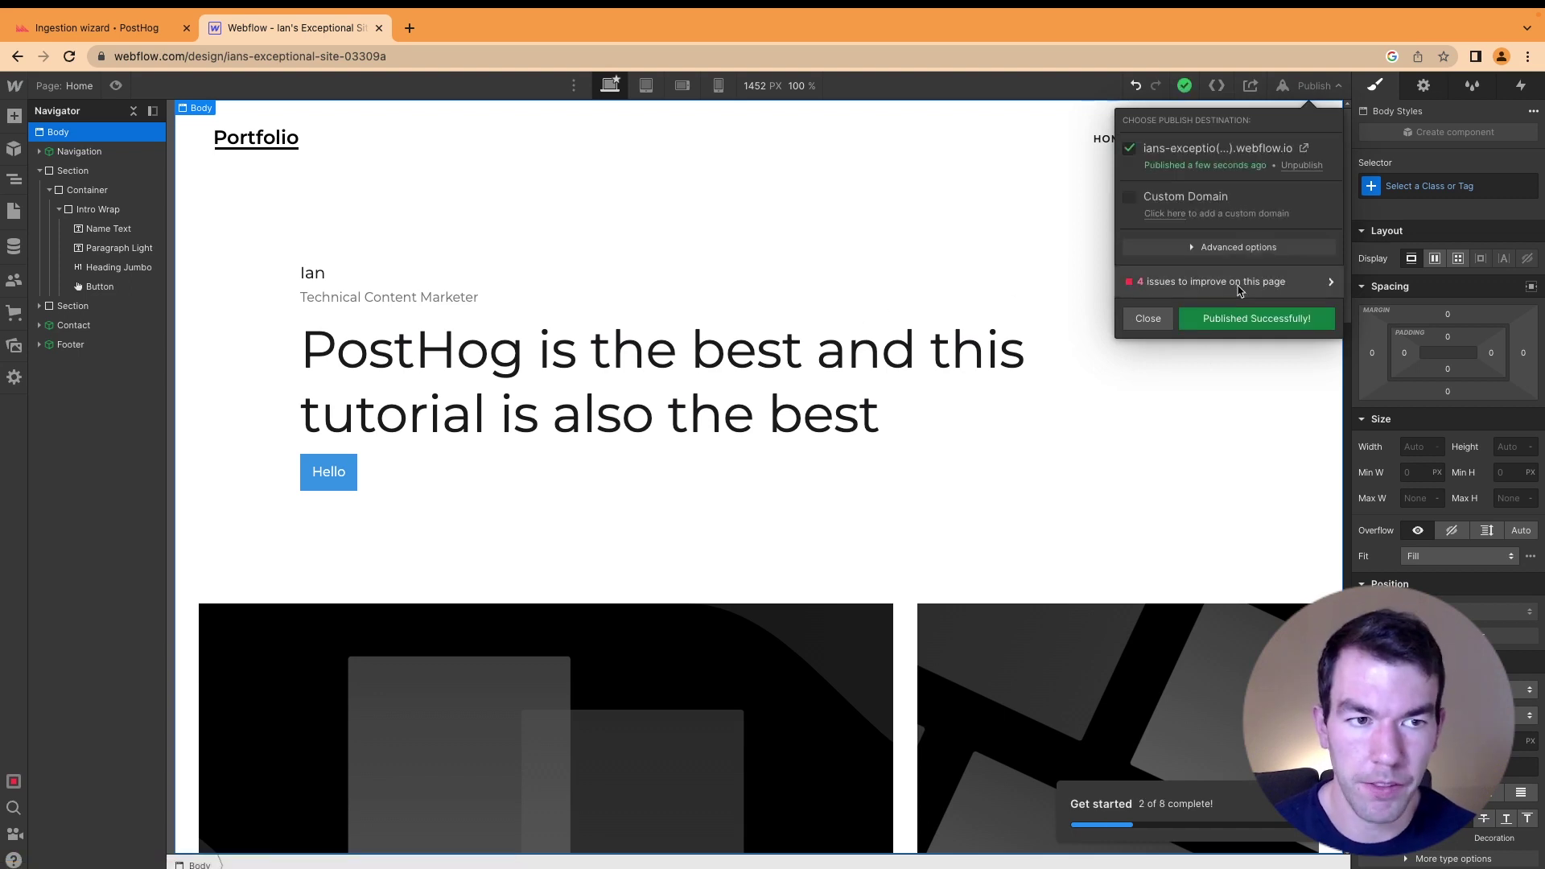
click(1305, 148)
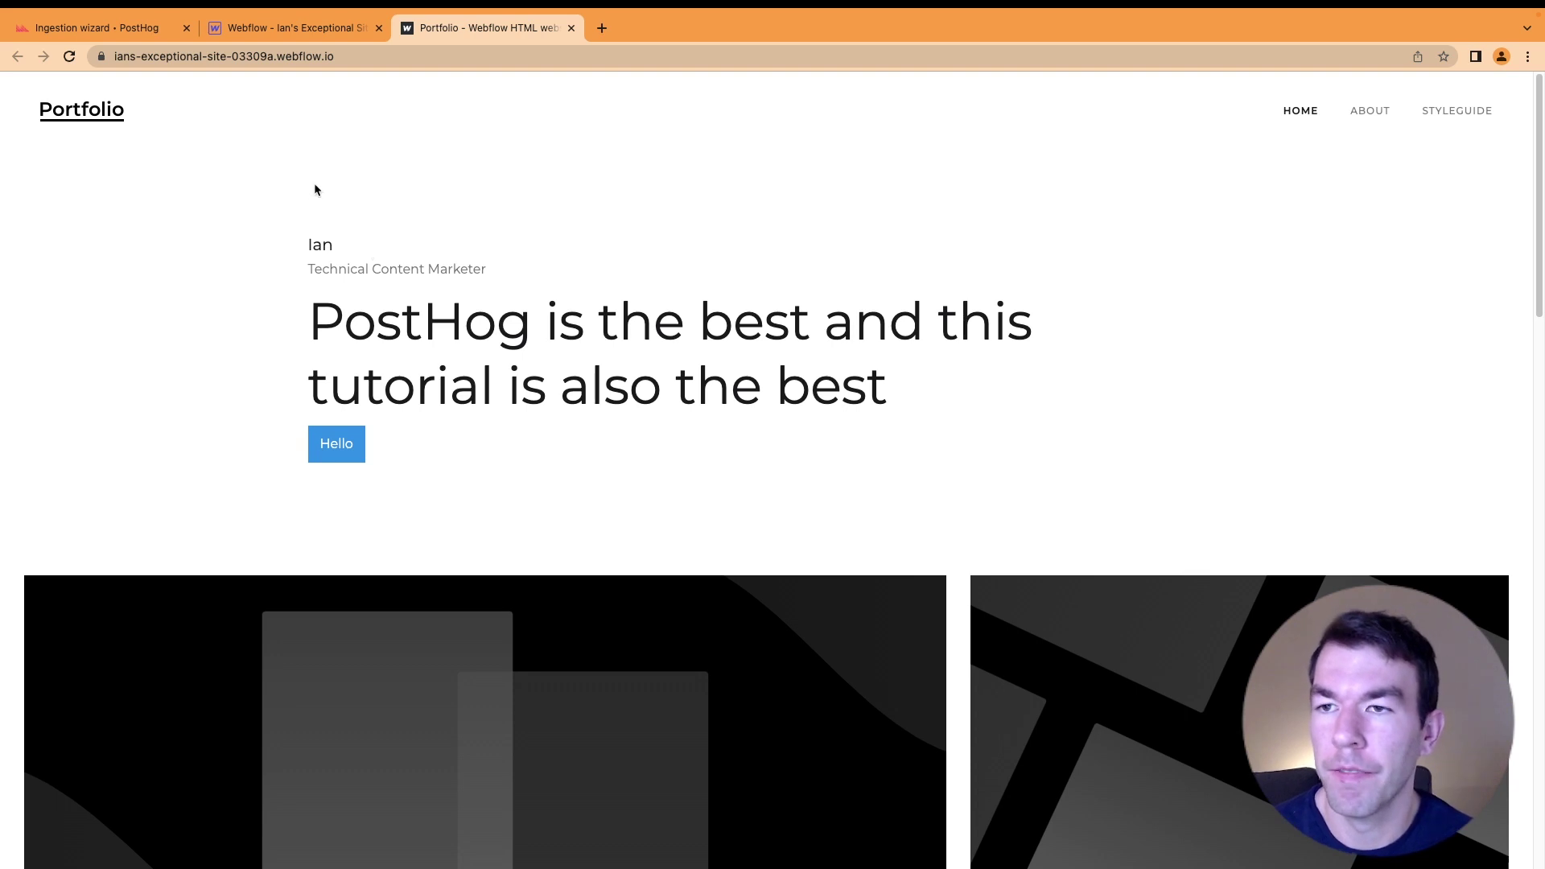
click(100, 29)
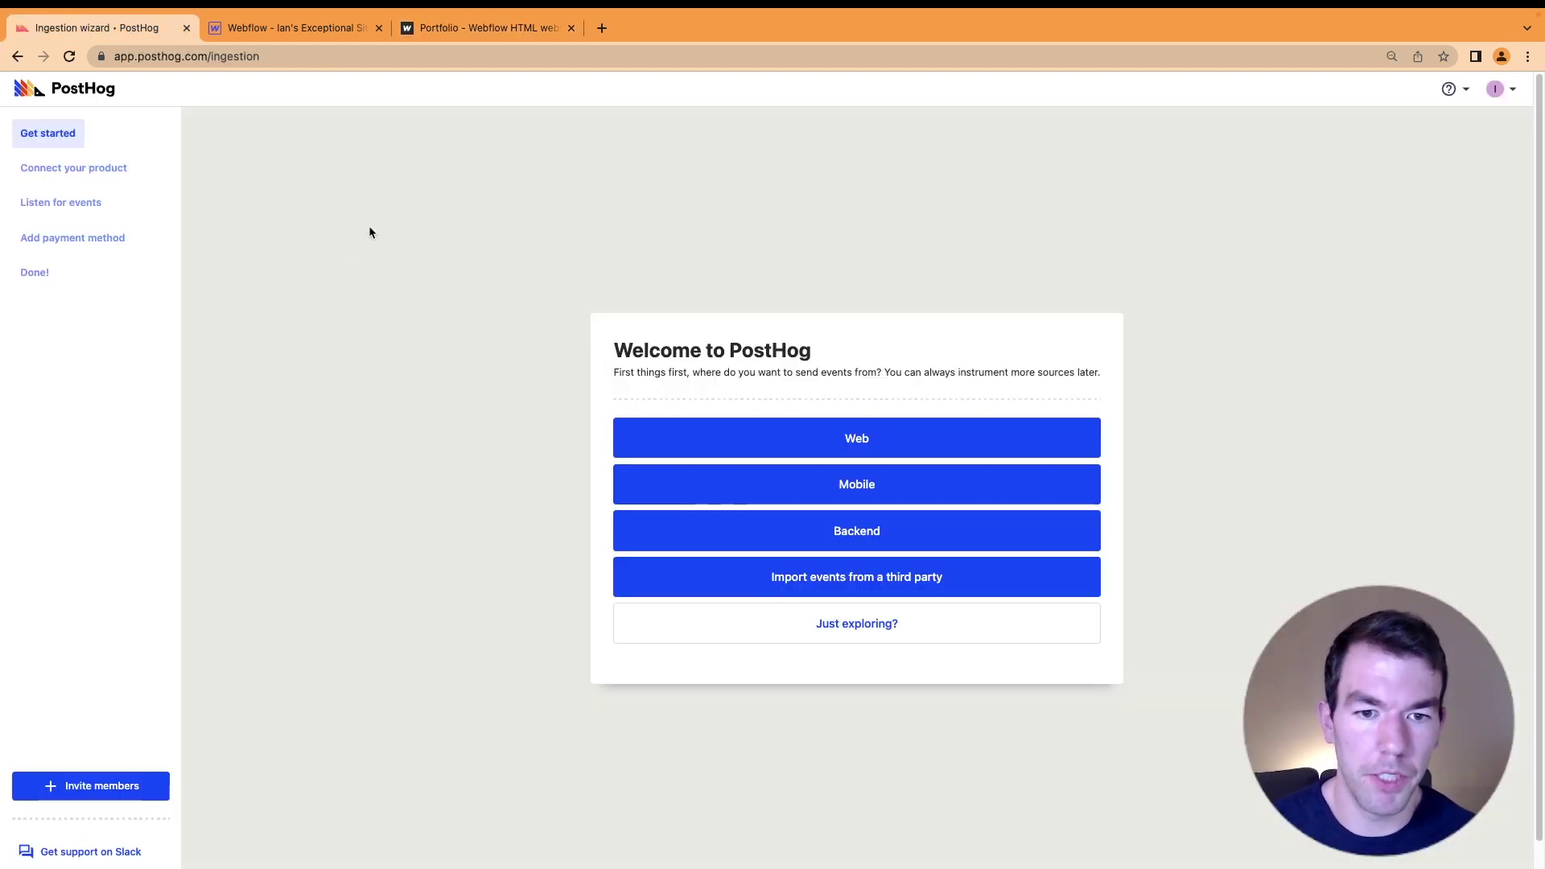
- Choose Web as PostHog's event source and copy the tracking code snippet
click(901, 442)
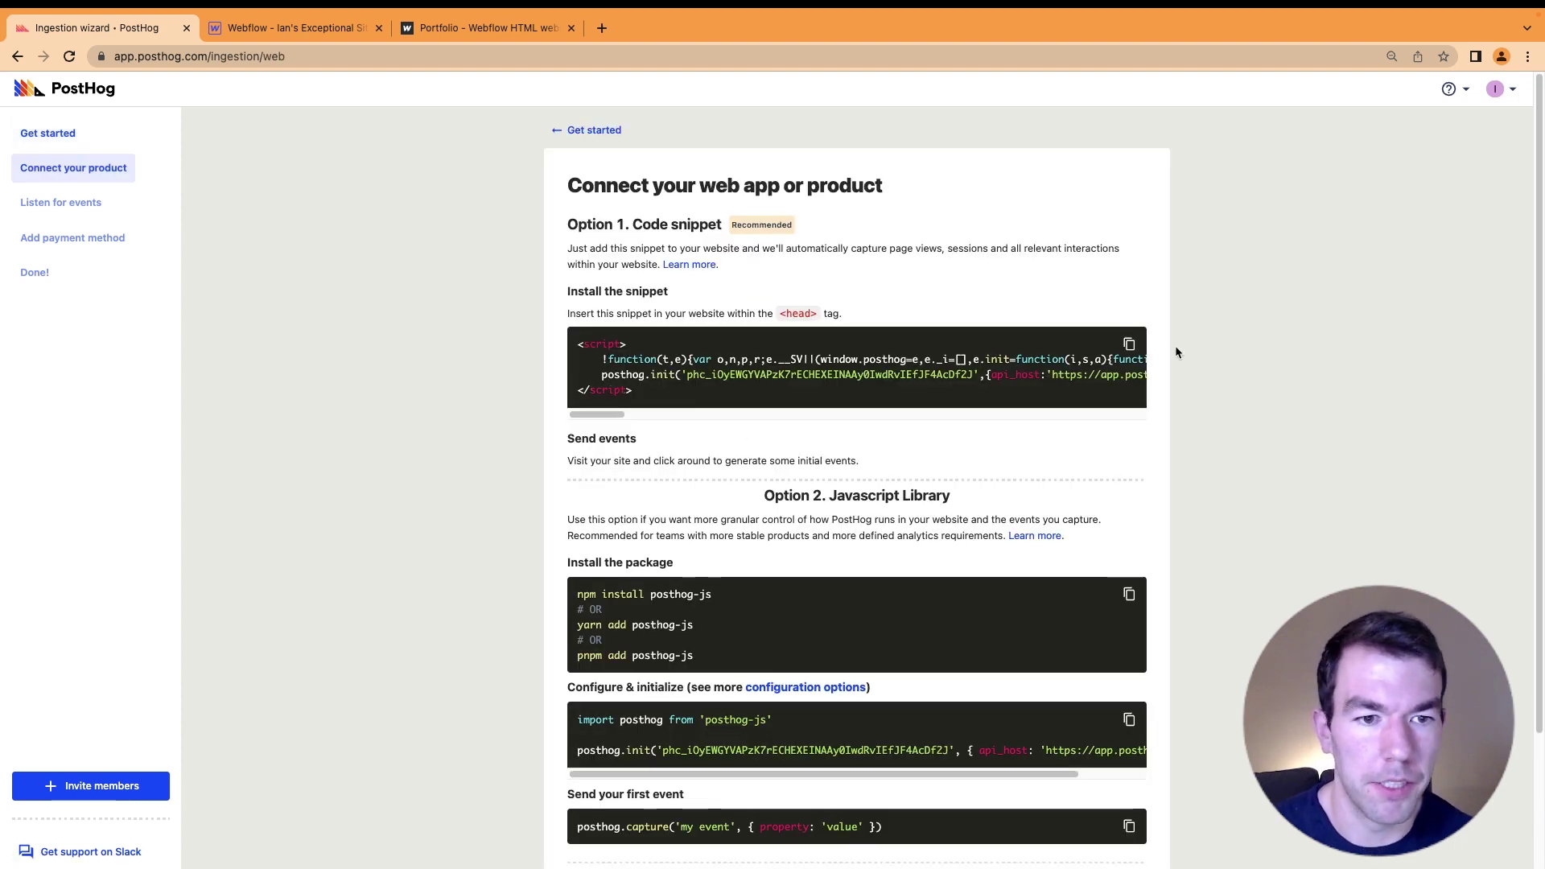
click(1130, 345)
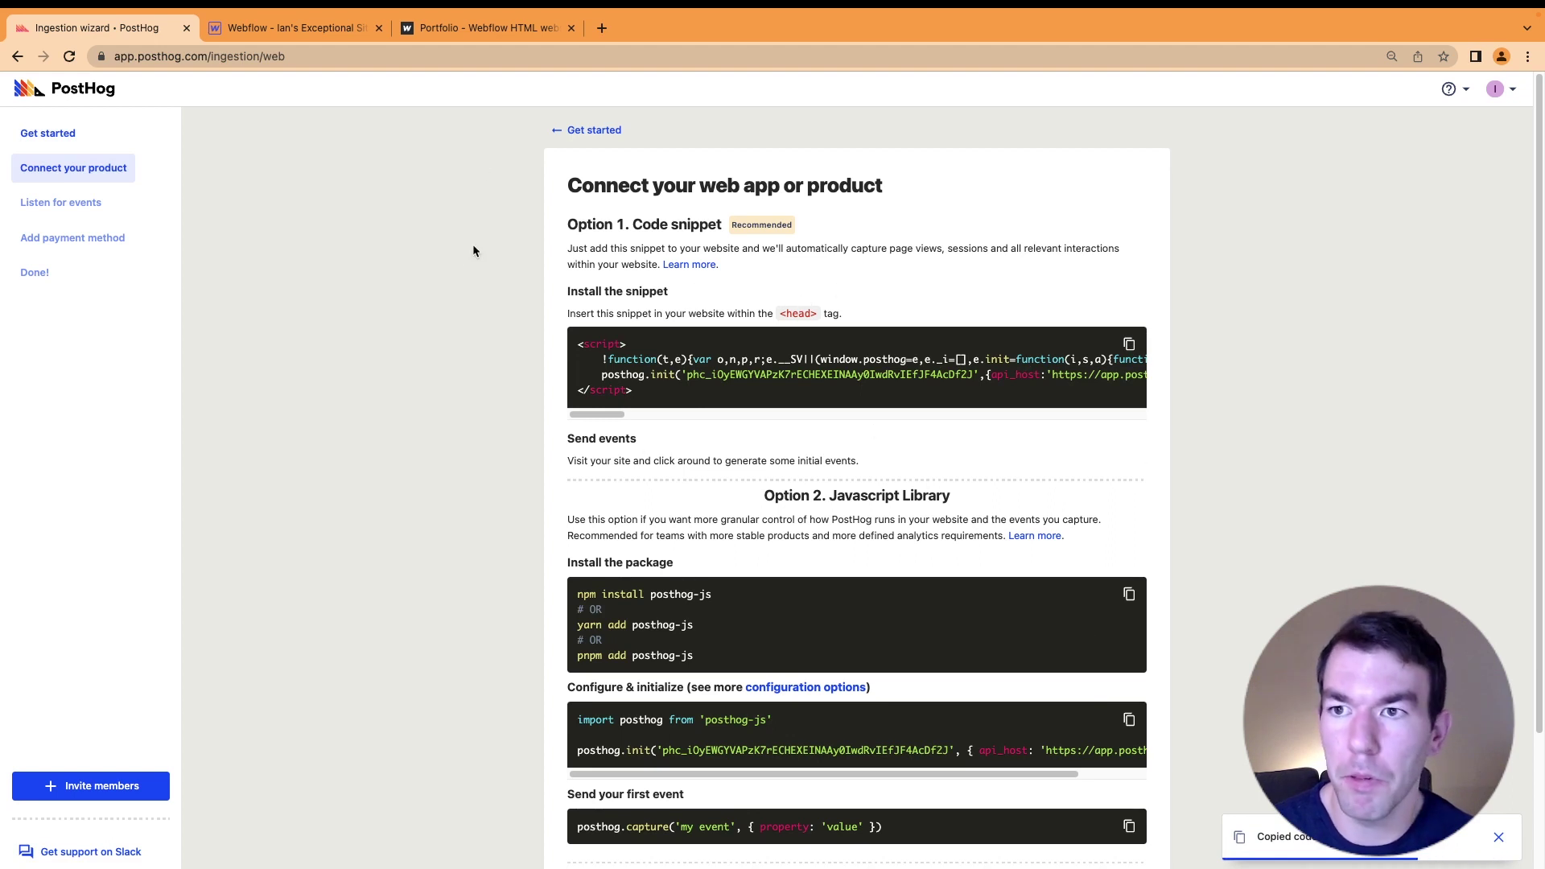
- Paste the PostHog snippet into the Head Code field of the project's Custom Code settings and save
click(332, 30)
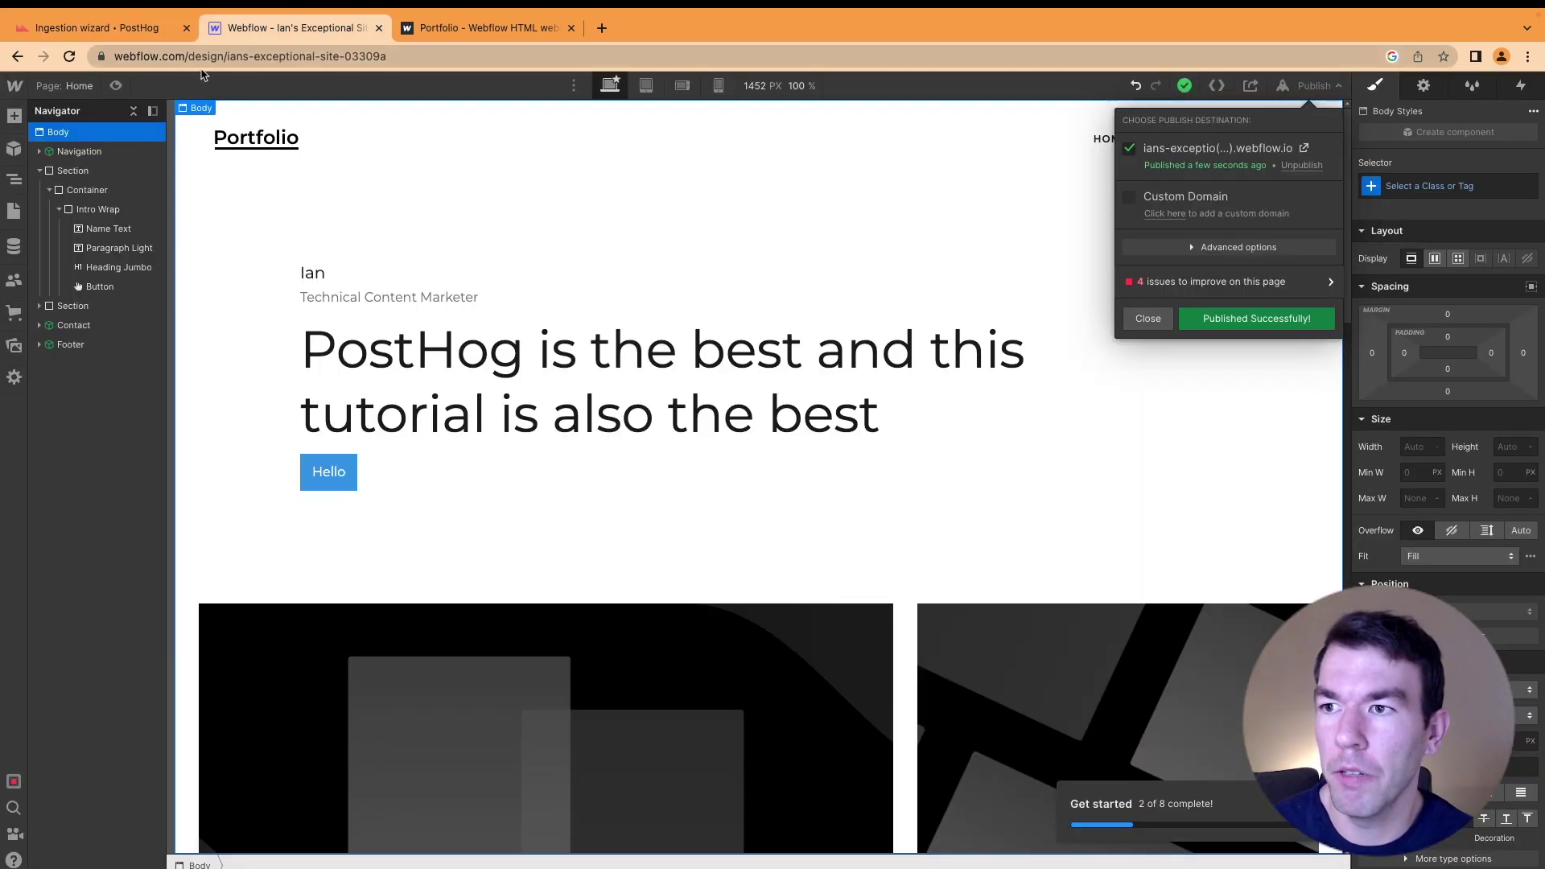
click(15, 87)
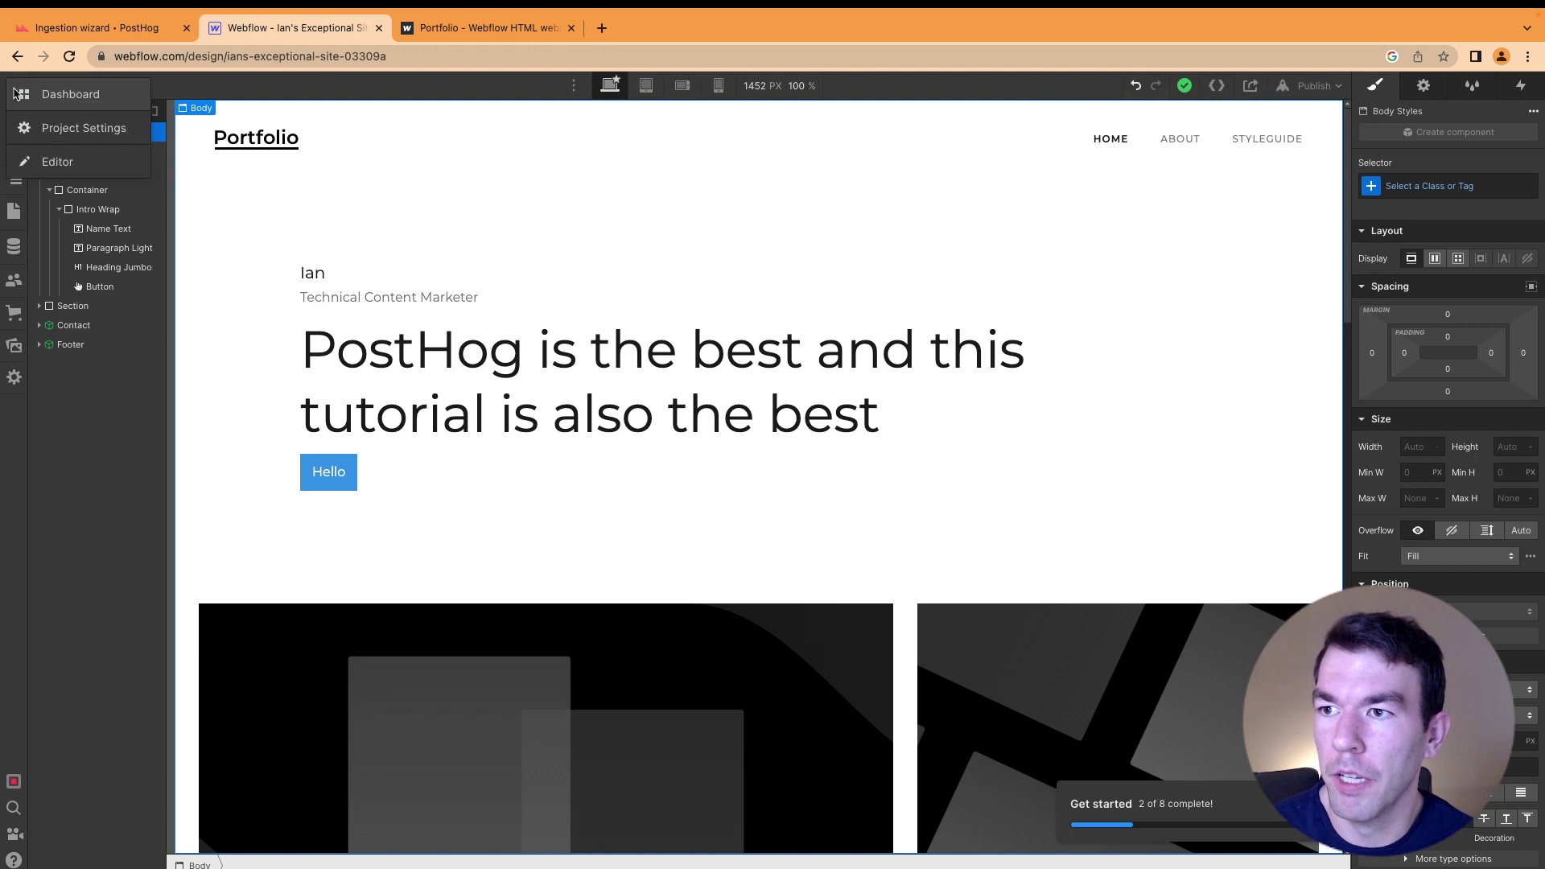
click(68, 127)
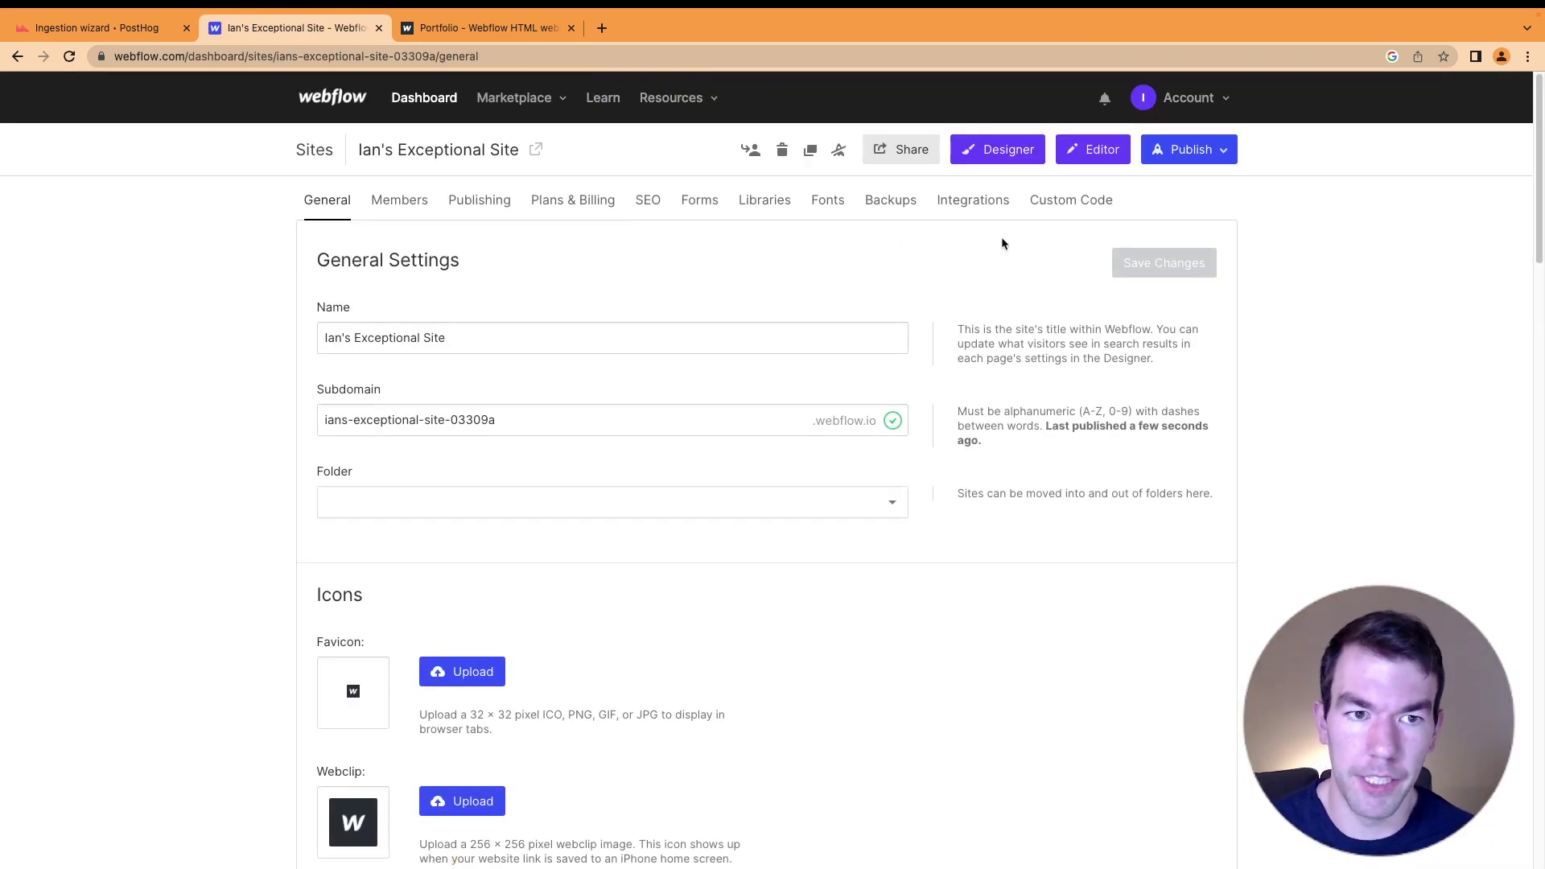
click(1069, 201)
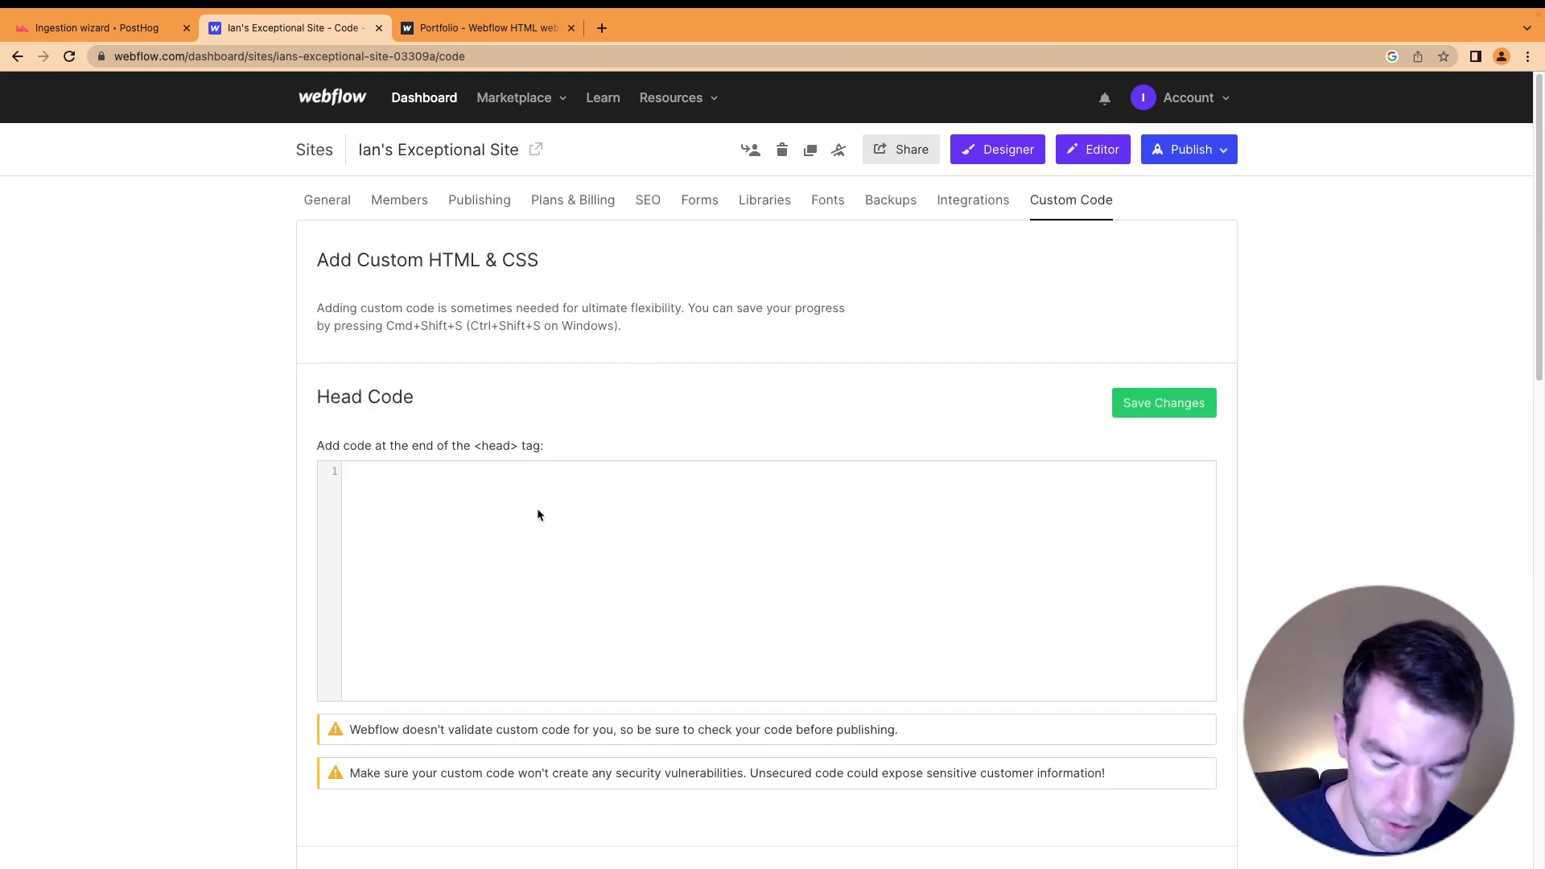
key(super+v)
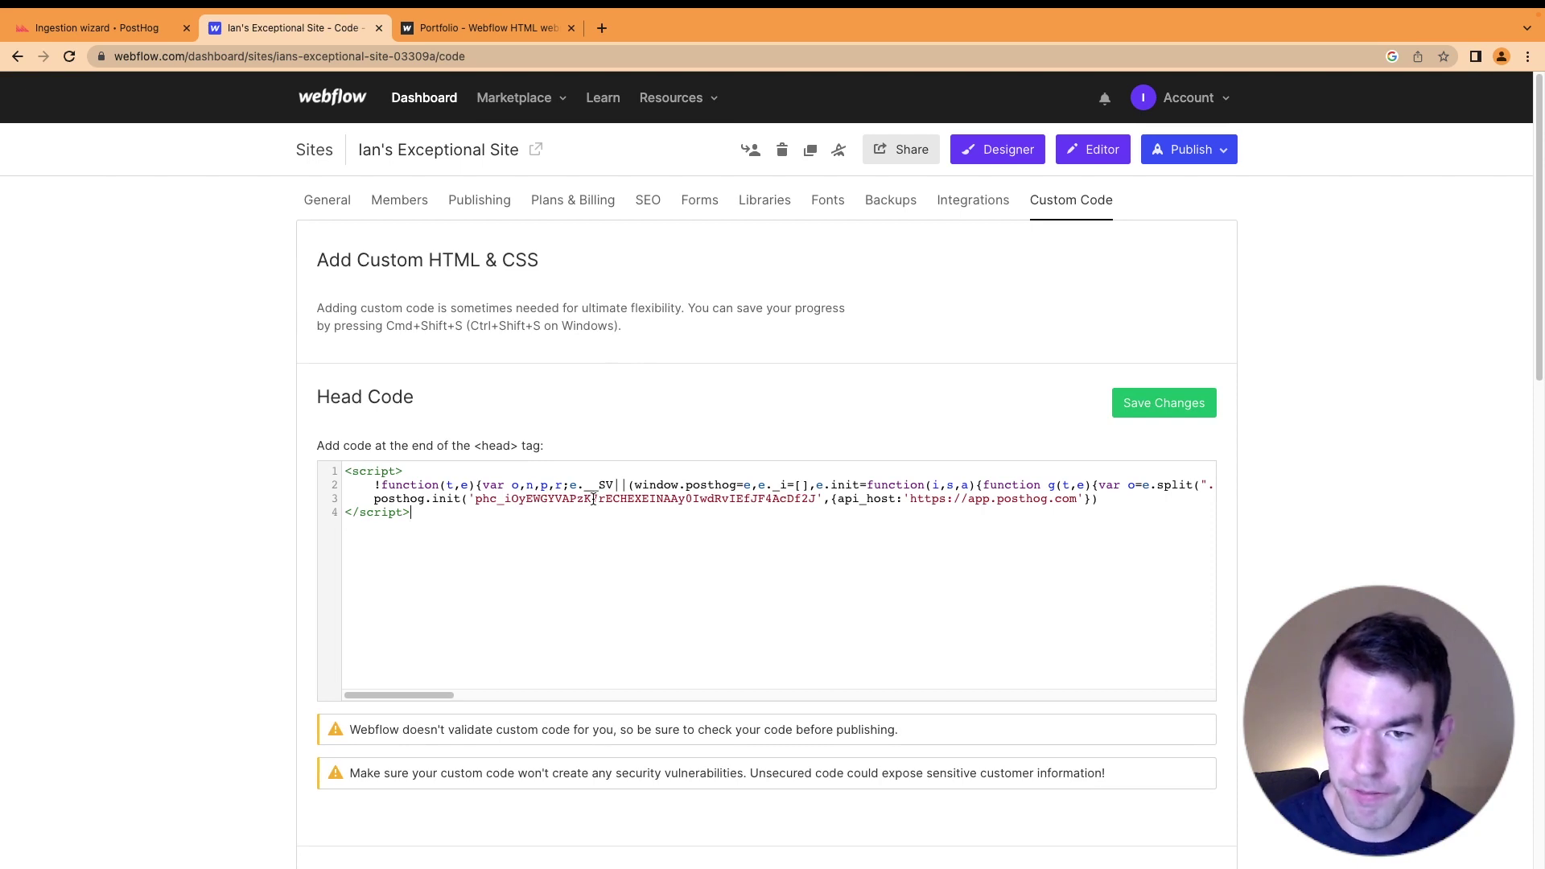
click(1160, 403)
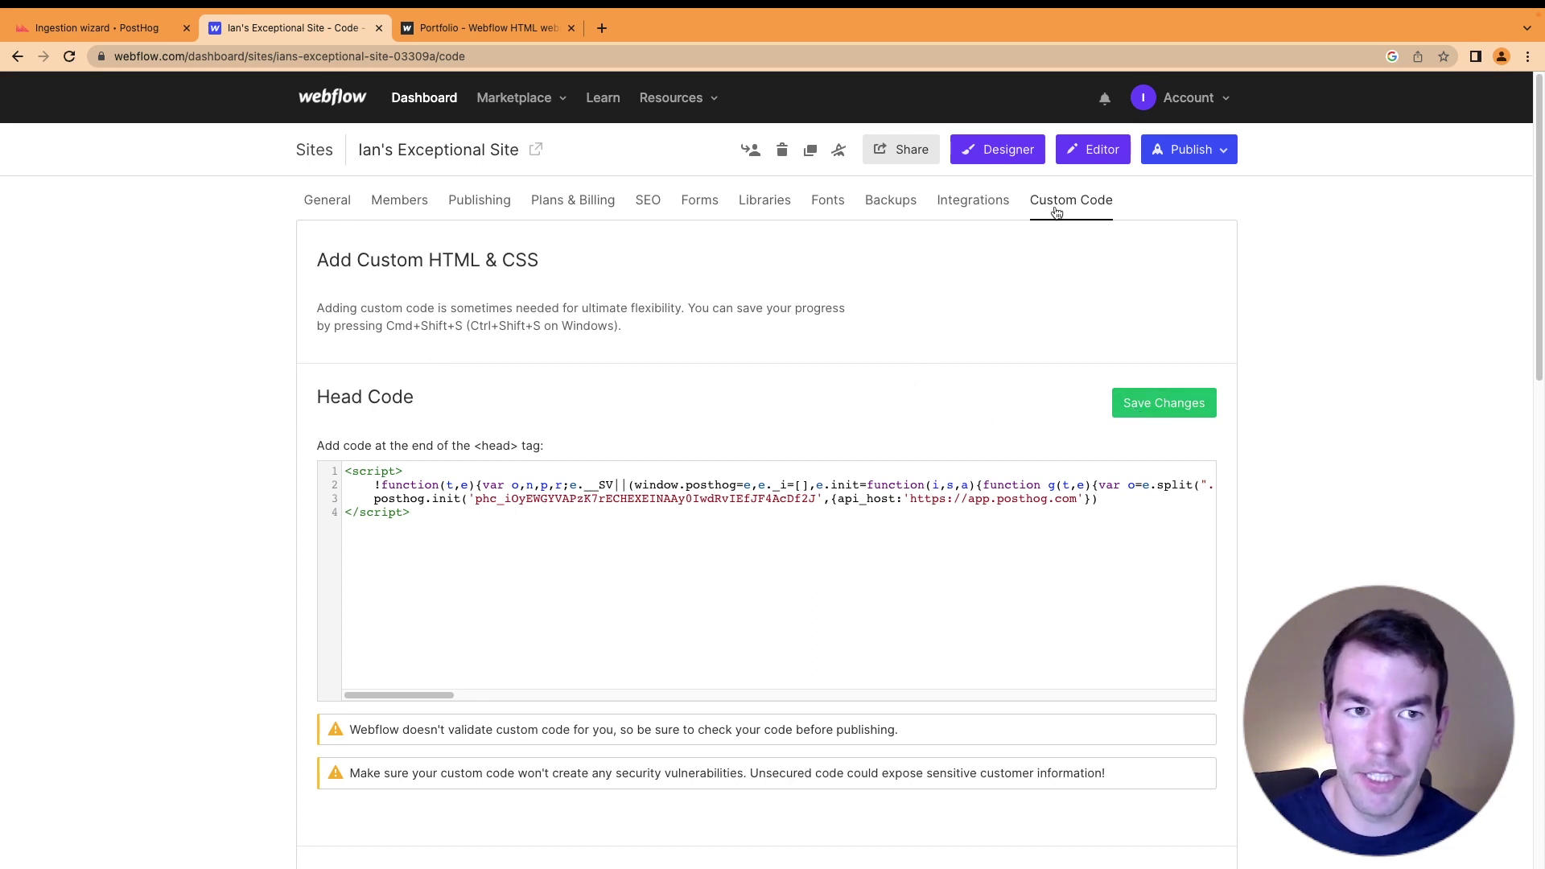
- Republish the site to webflow.io and reload the live site tab
click(1230, 163)
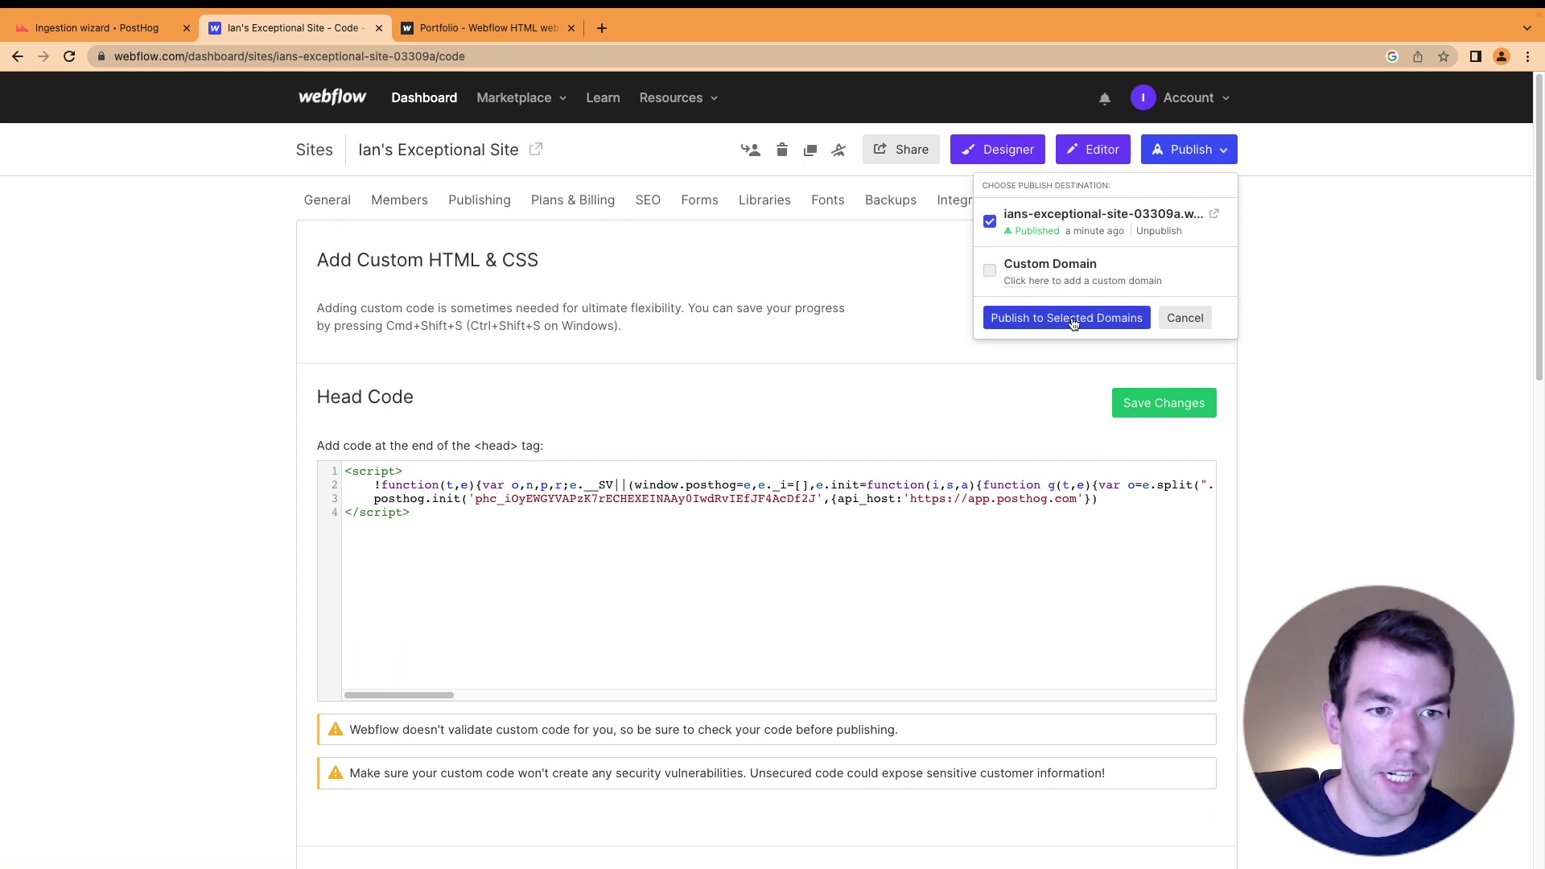
click(1070, 322)
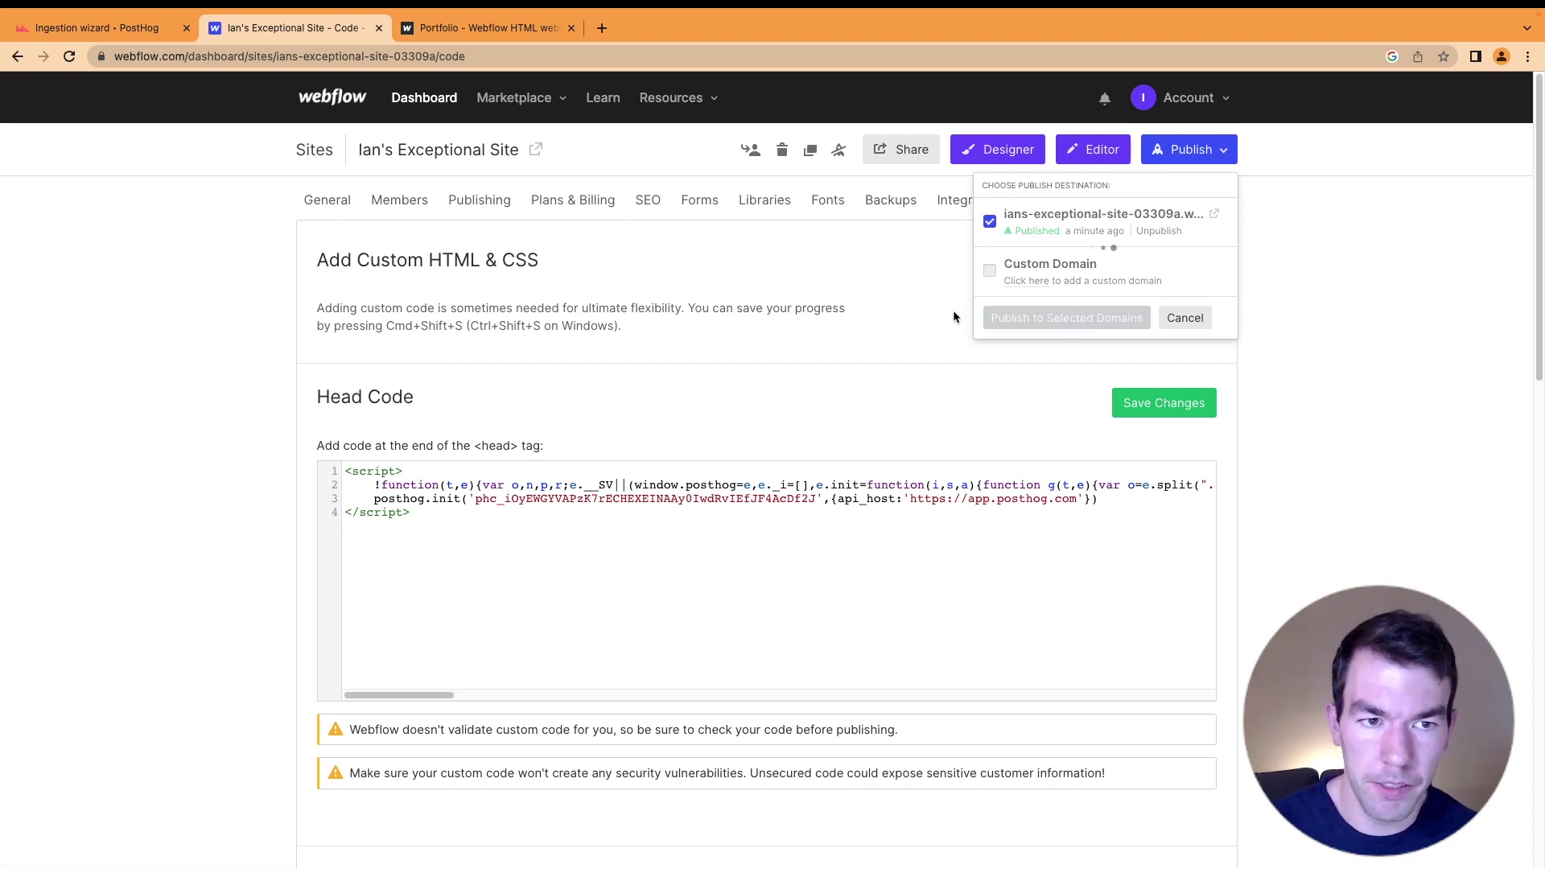
click(458, 30)
key(super+r)
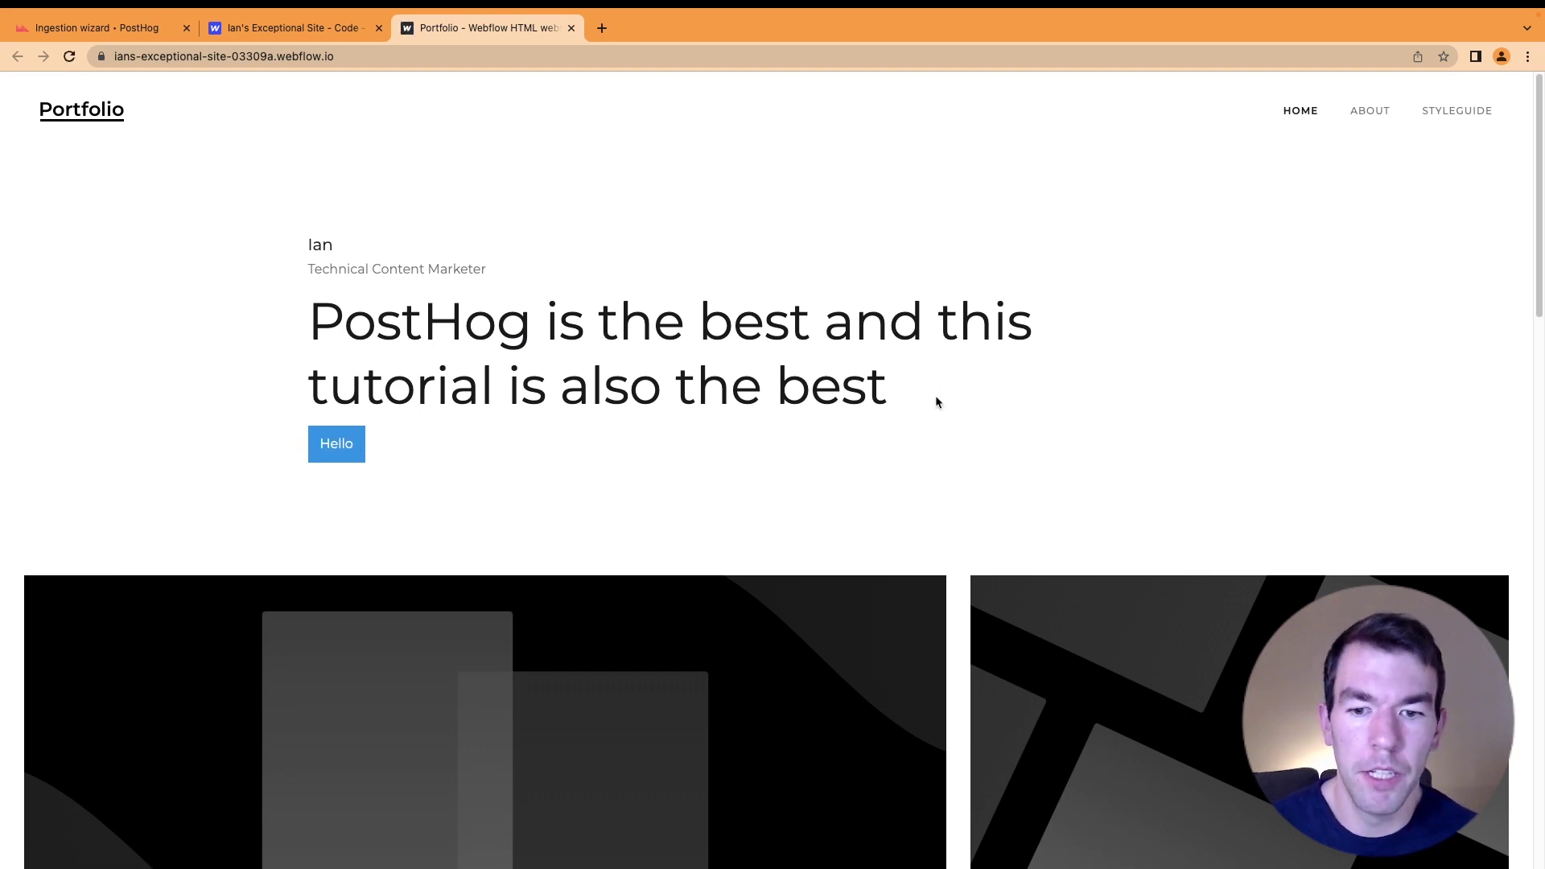
- Scroll the live site, open the Project 1 page, and go back to the home page
scroll(935, 394, down, 8)
click(573, 264)
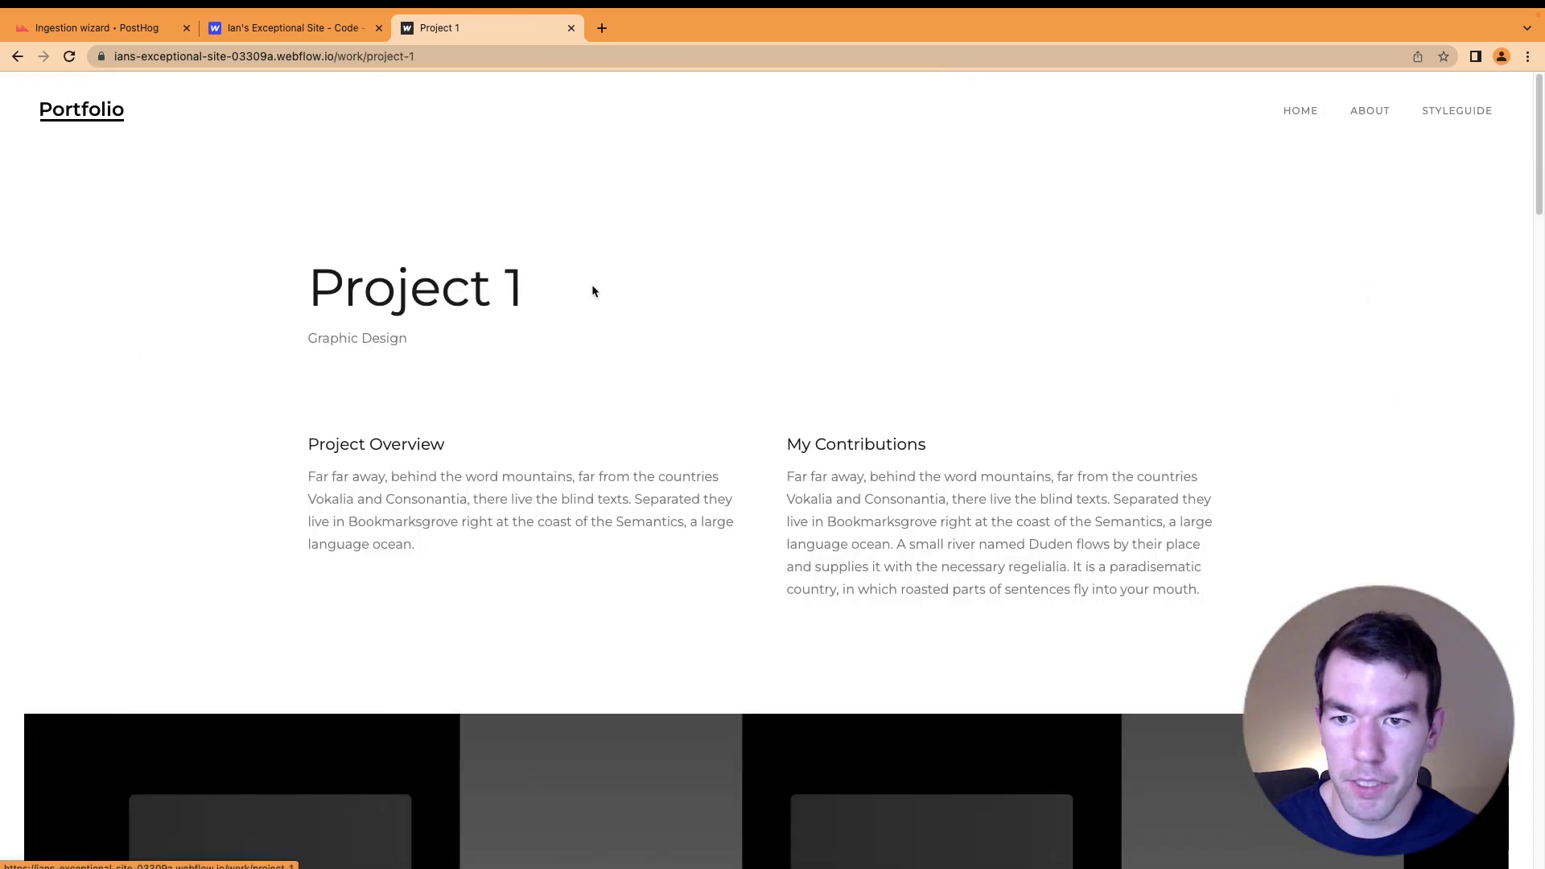
key(super+bracketleft)
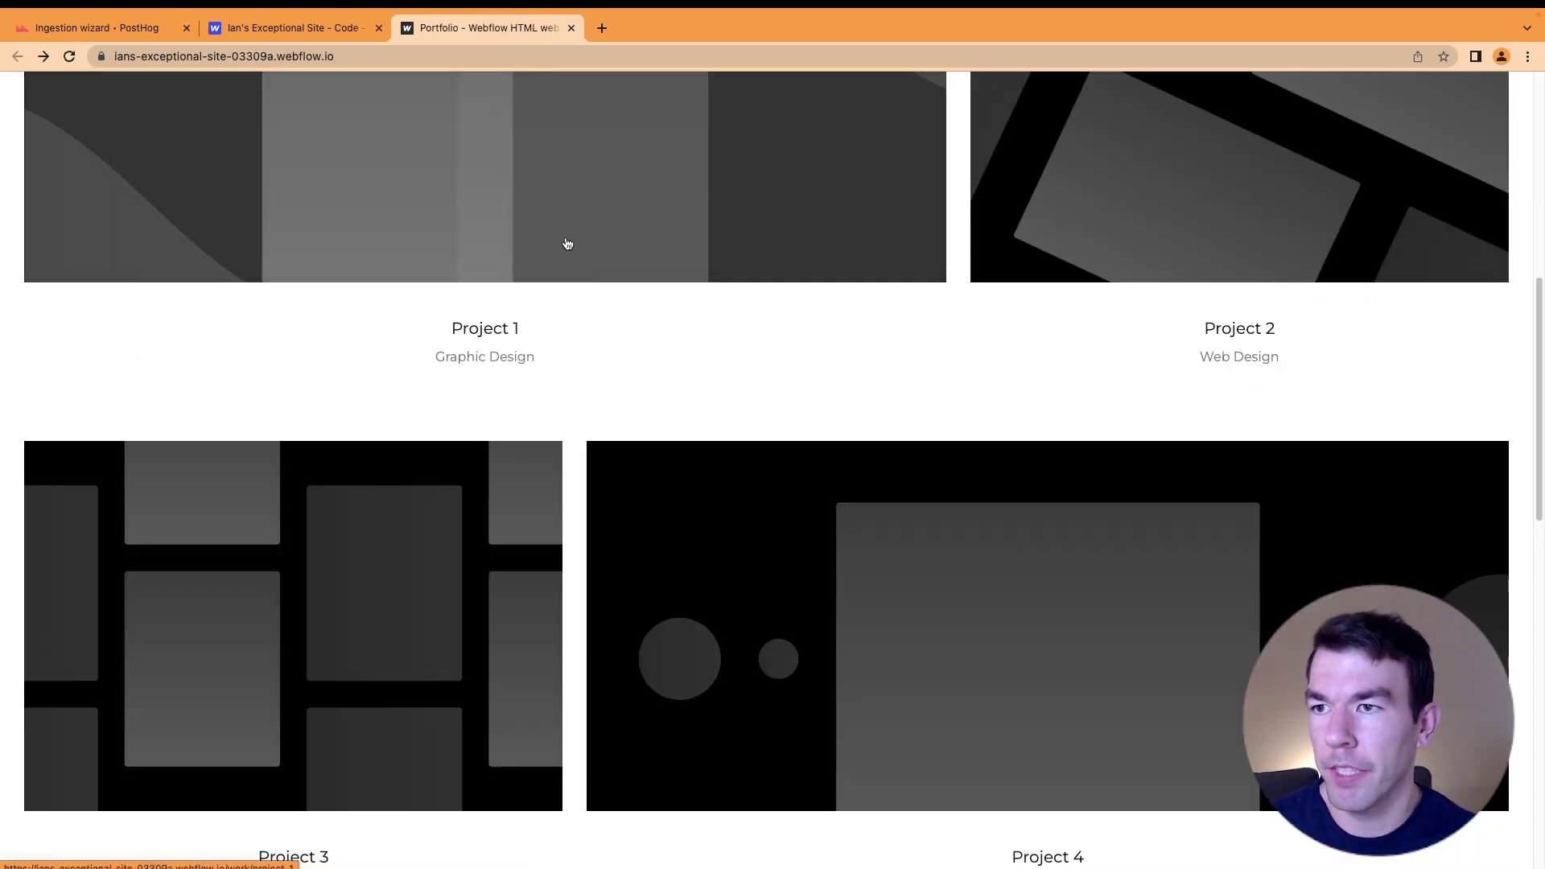
- Confirm events are arriving, pass the billing step, and complete the PostHog wizard on Live events
click(132, 32)
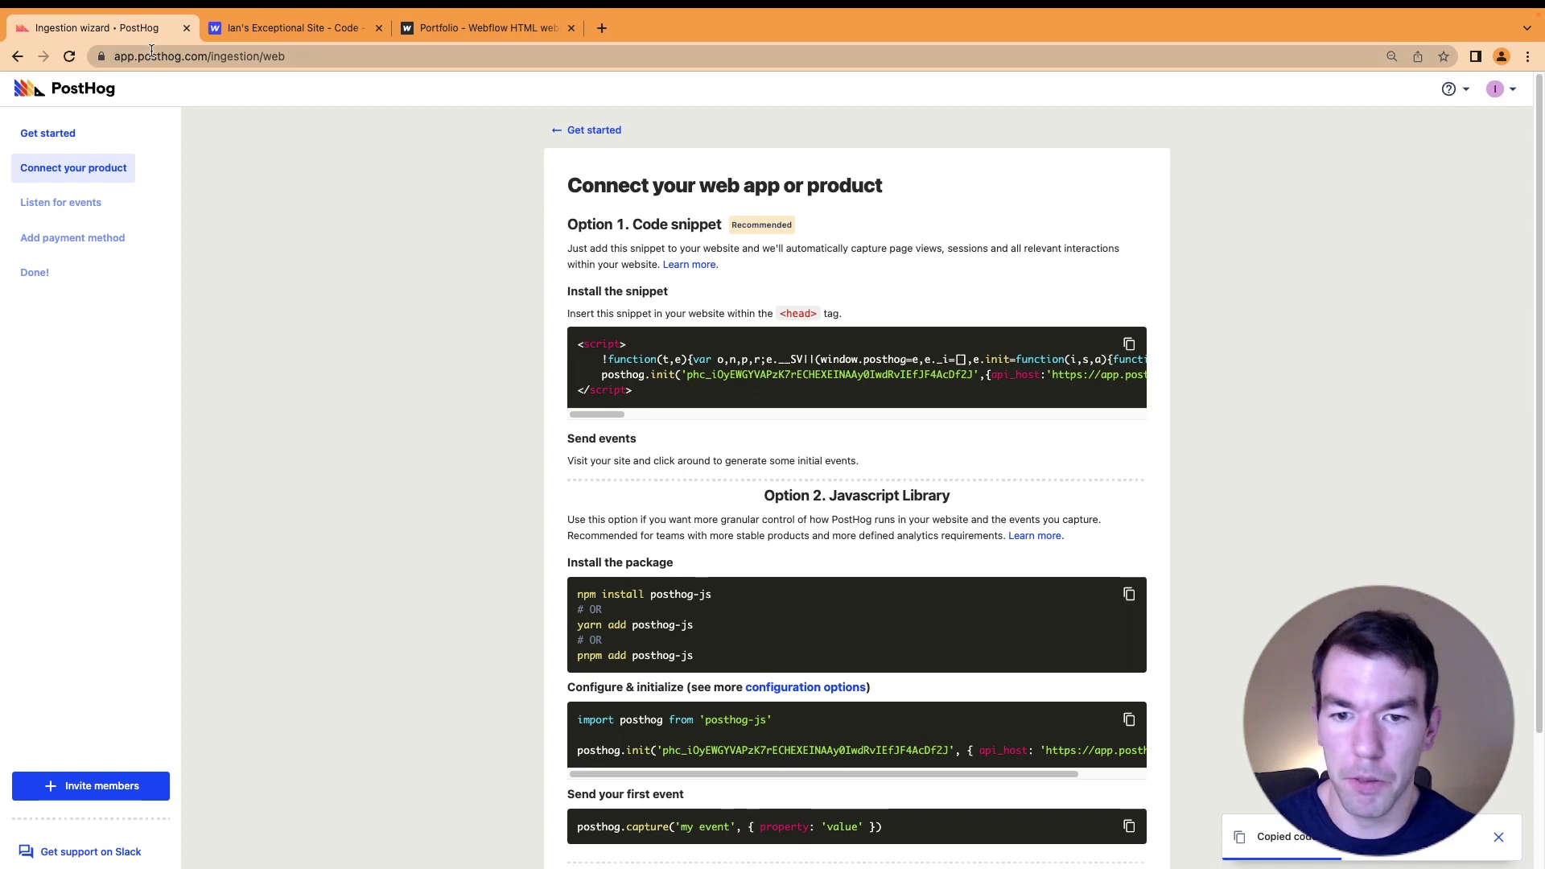
scroll(623, 278, down, 3)
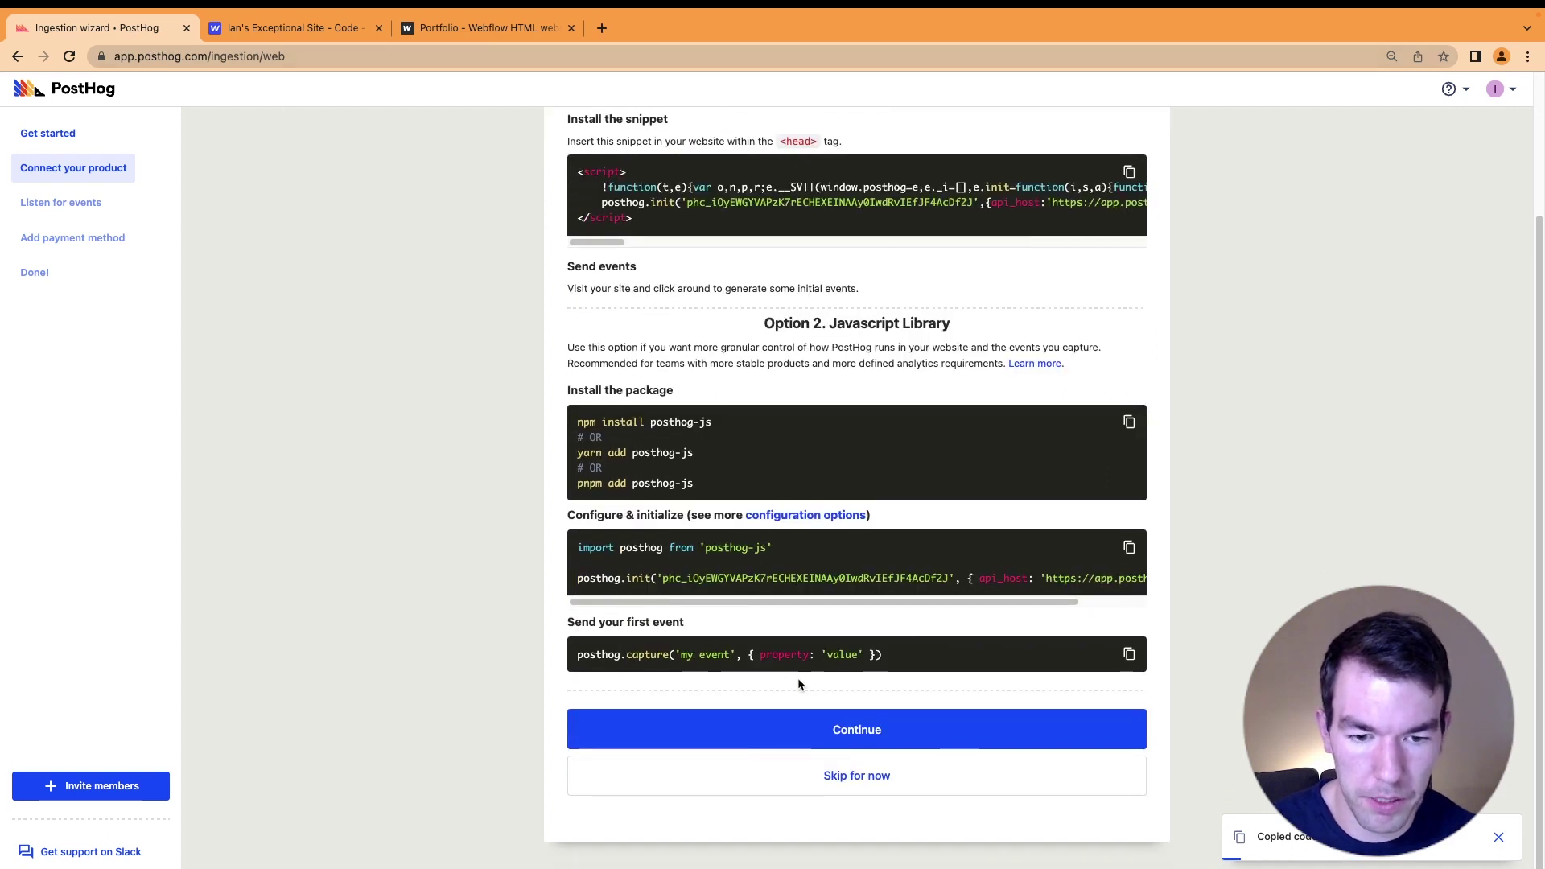
click(818, 728)
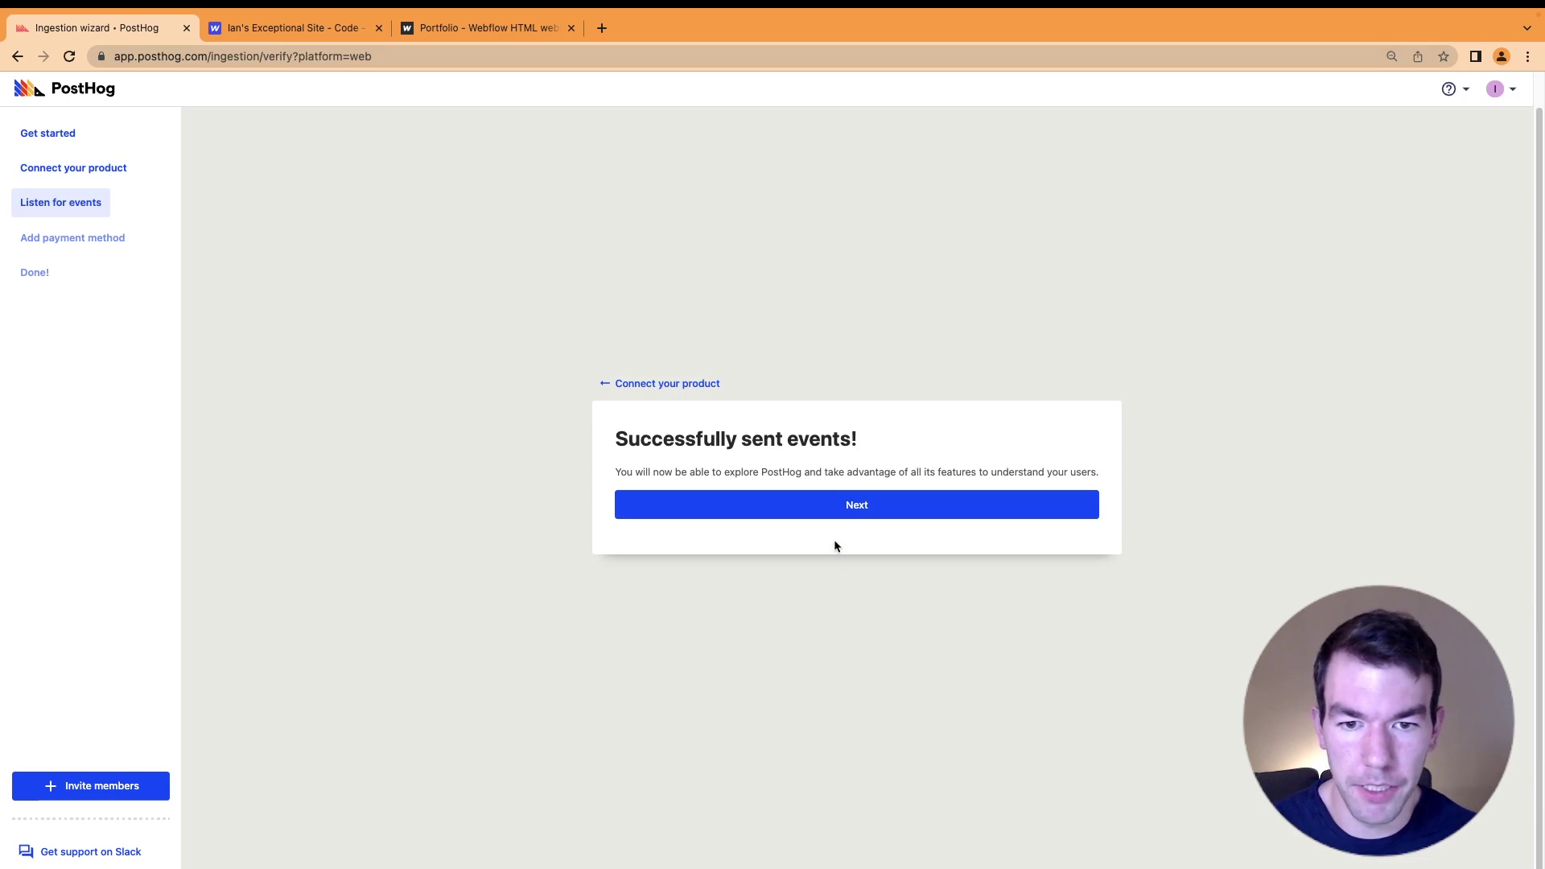
click(843, 515)
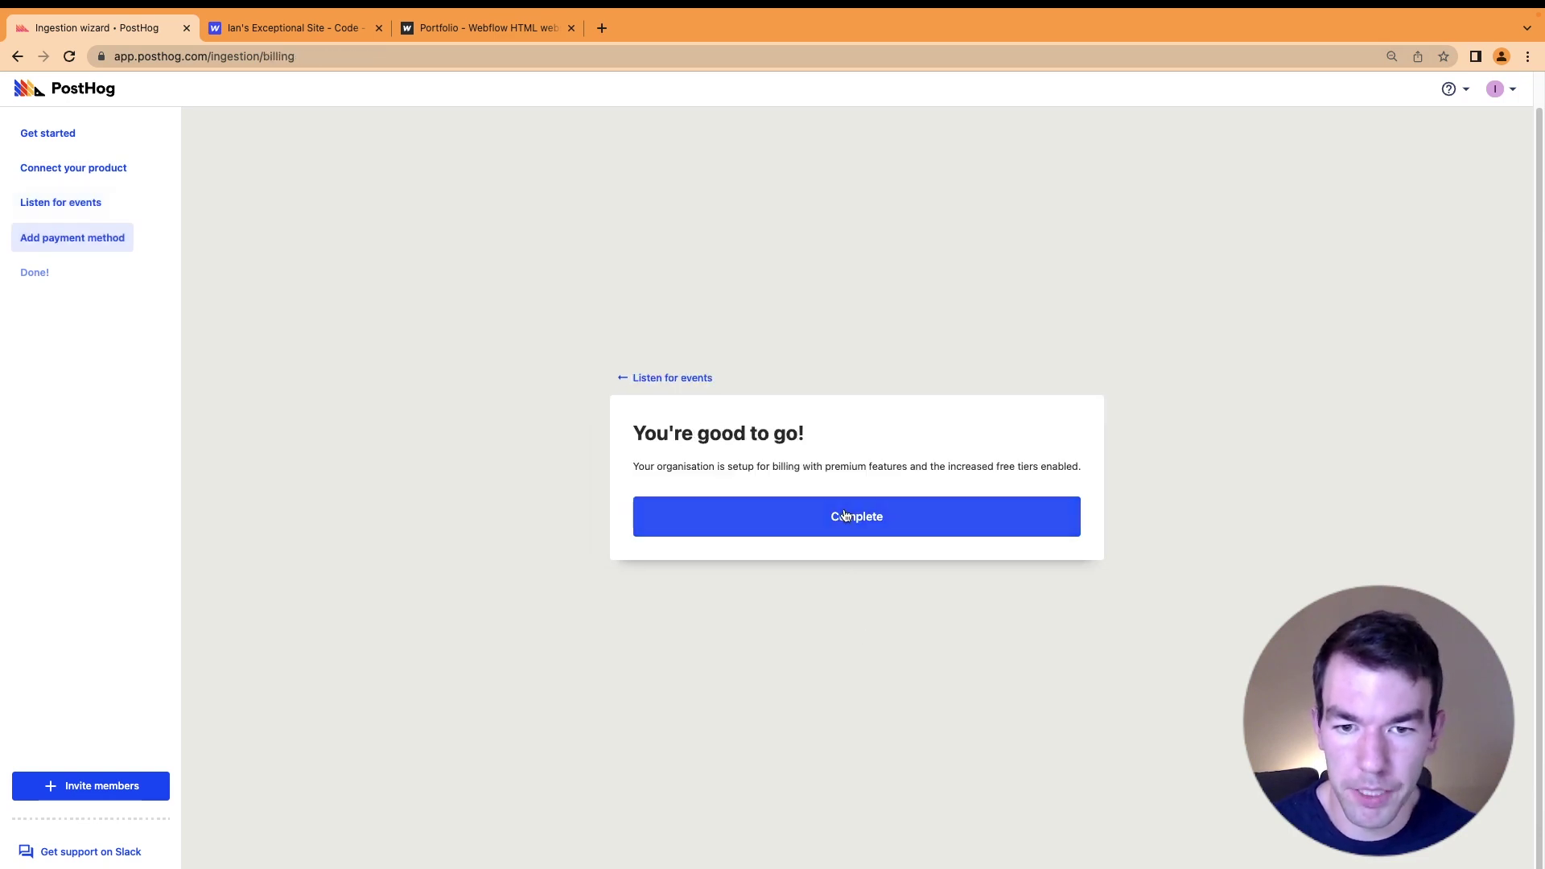
click(844, 519)
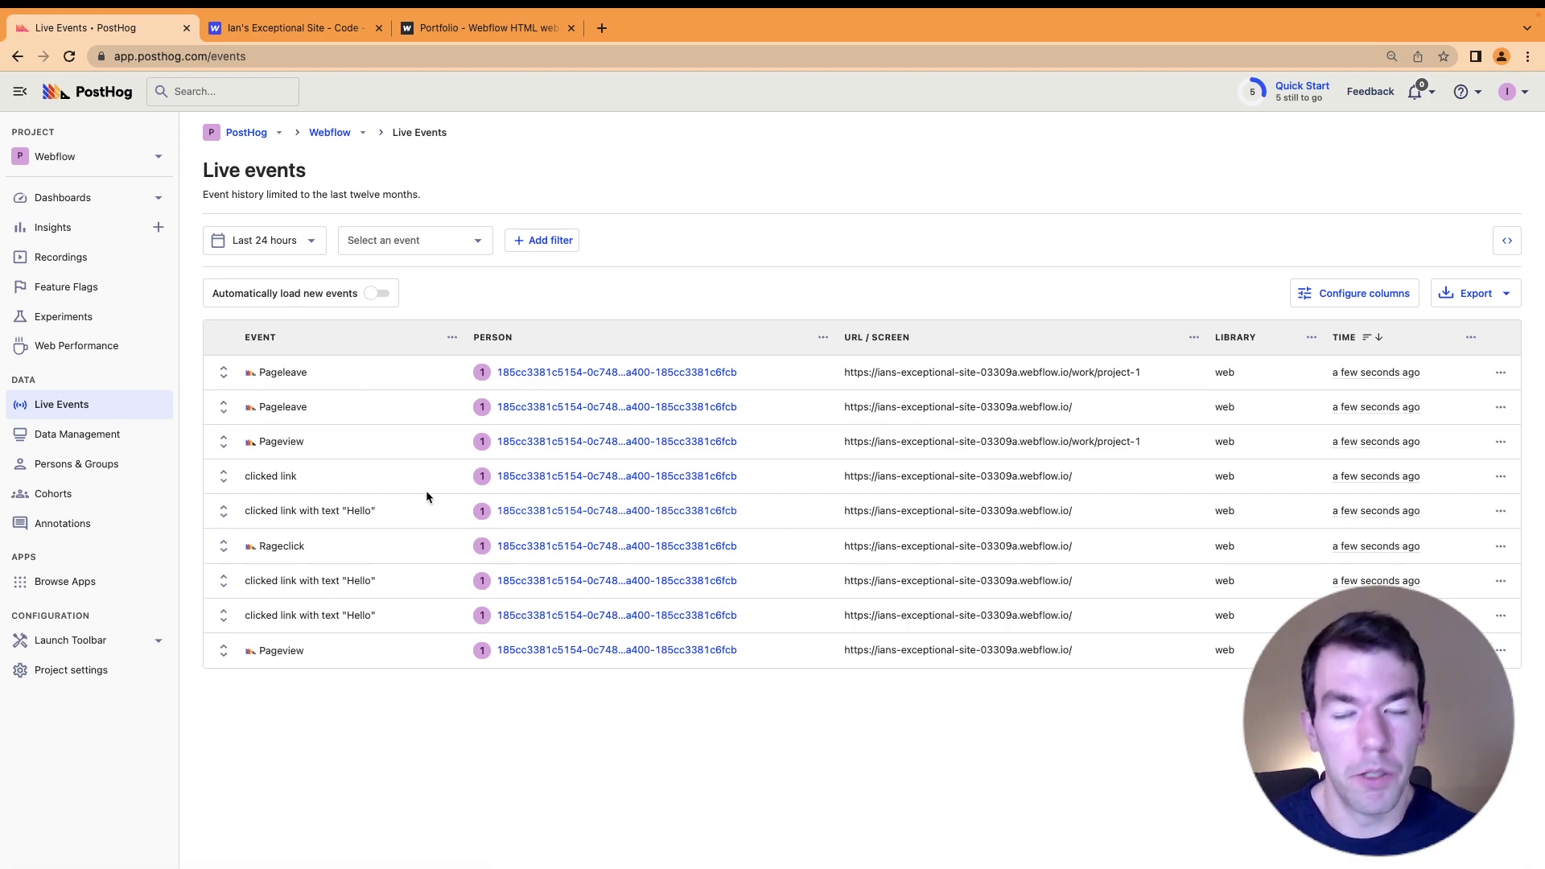
- Switch on Record user sessions under Recordings in the Webflow project's PostHog settings
click(97, 676)
scroll(463, 552, down, 10)
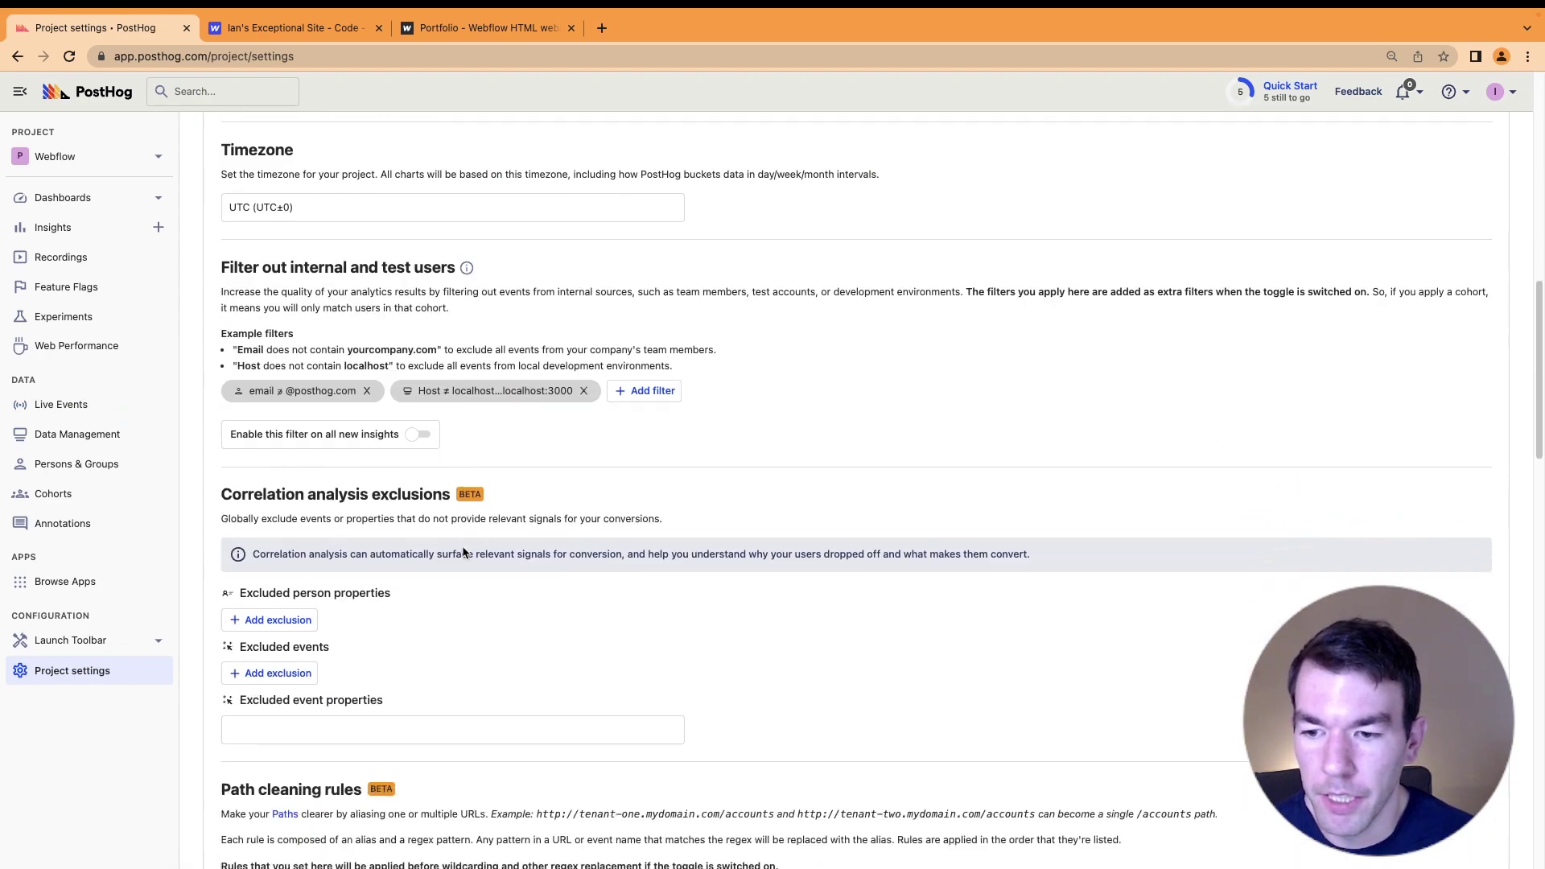
scroll(463, 552, down, 7)
scroll(463, 552, down, 6)
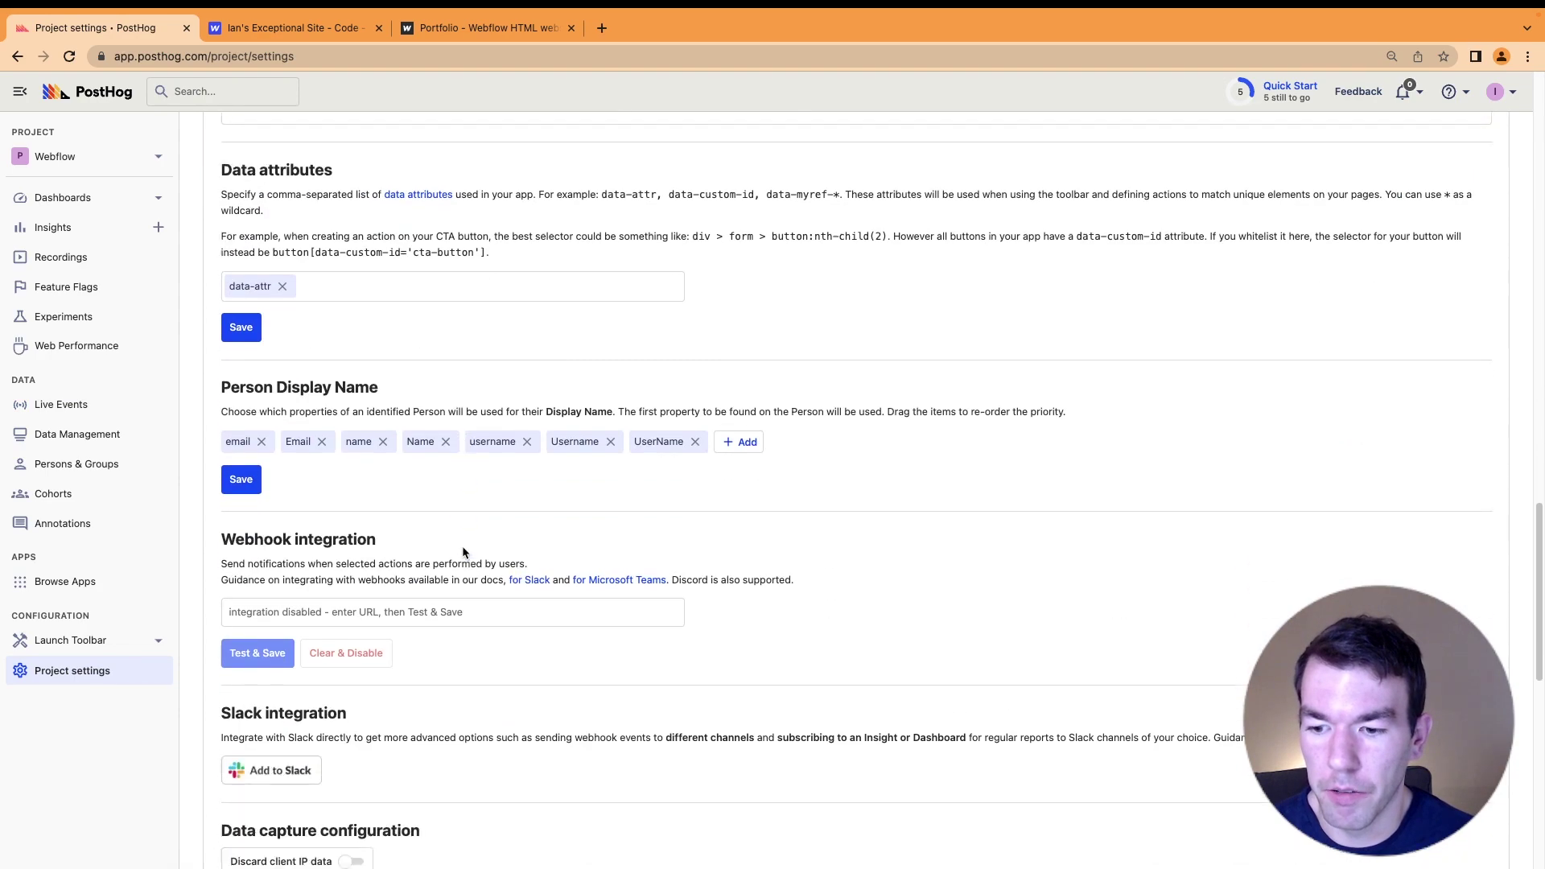
scroll(462, 549, down, 8)
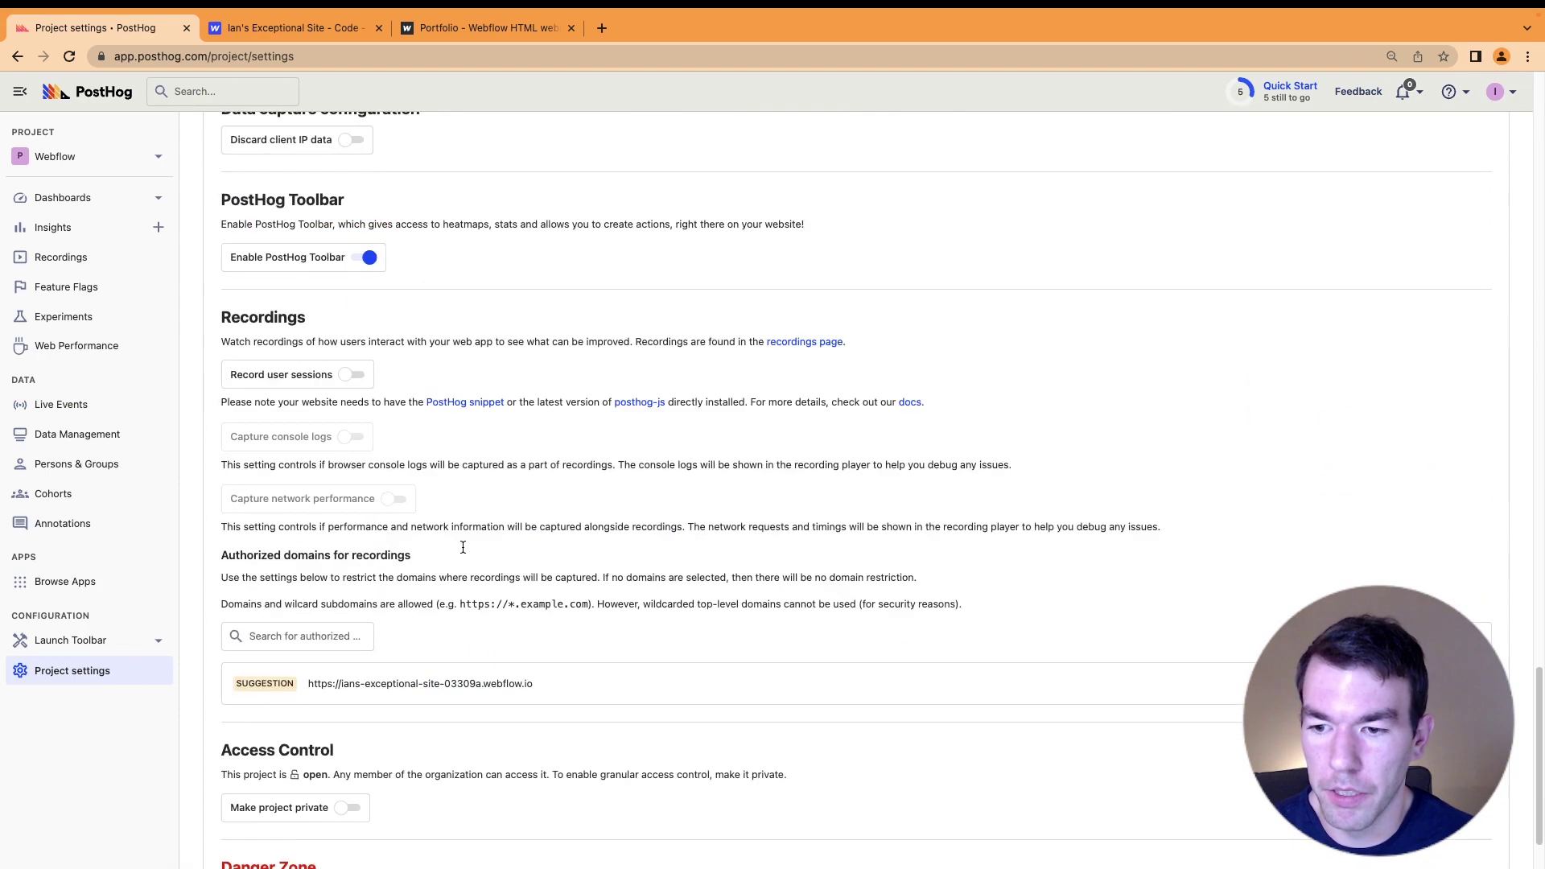
click(352, 377)
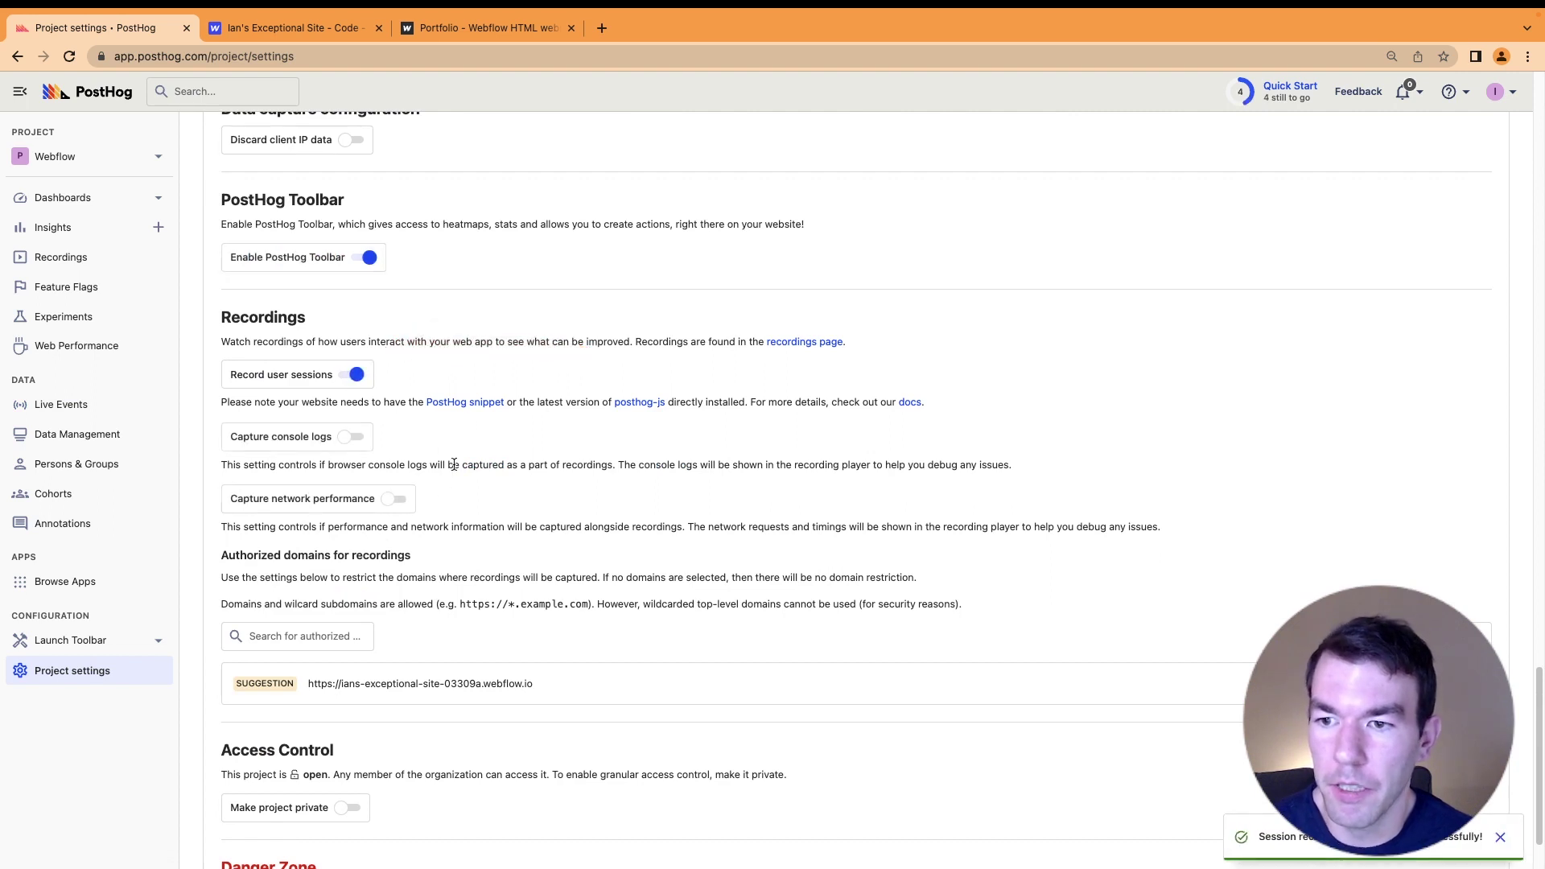